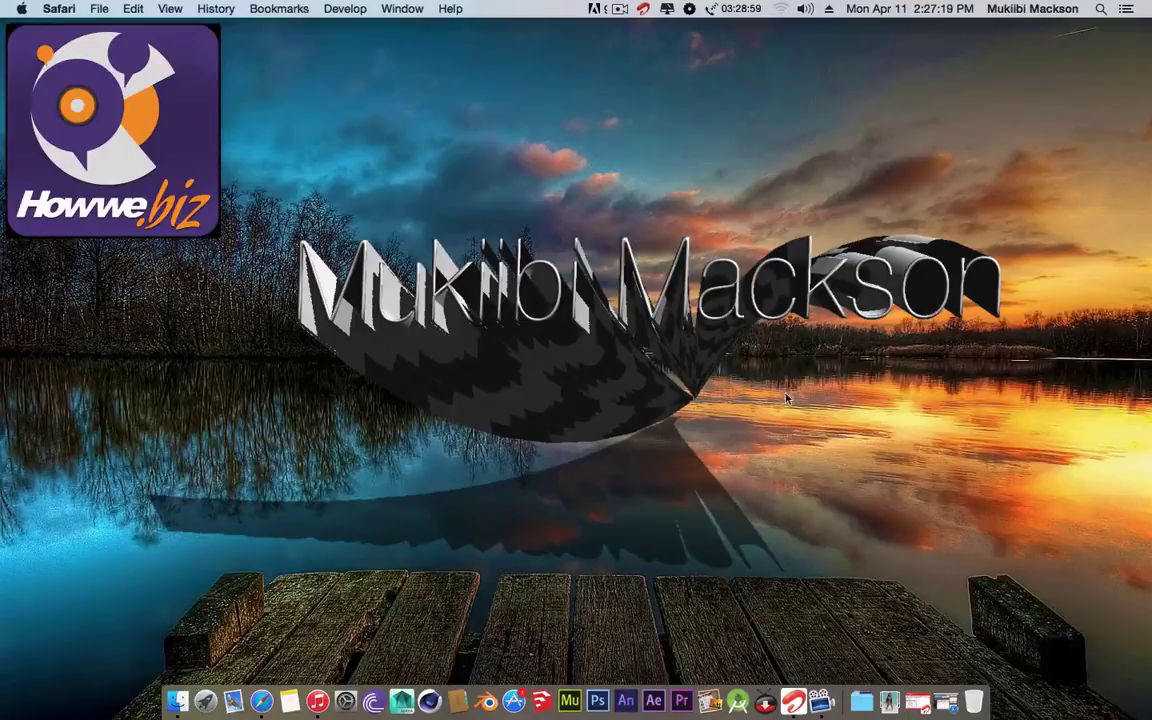
- Restore the minimized browser window with dredown.com and review the Instagram video download page and its instructions
{"action": "left_click", "coordinate": [948, 706]}
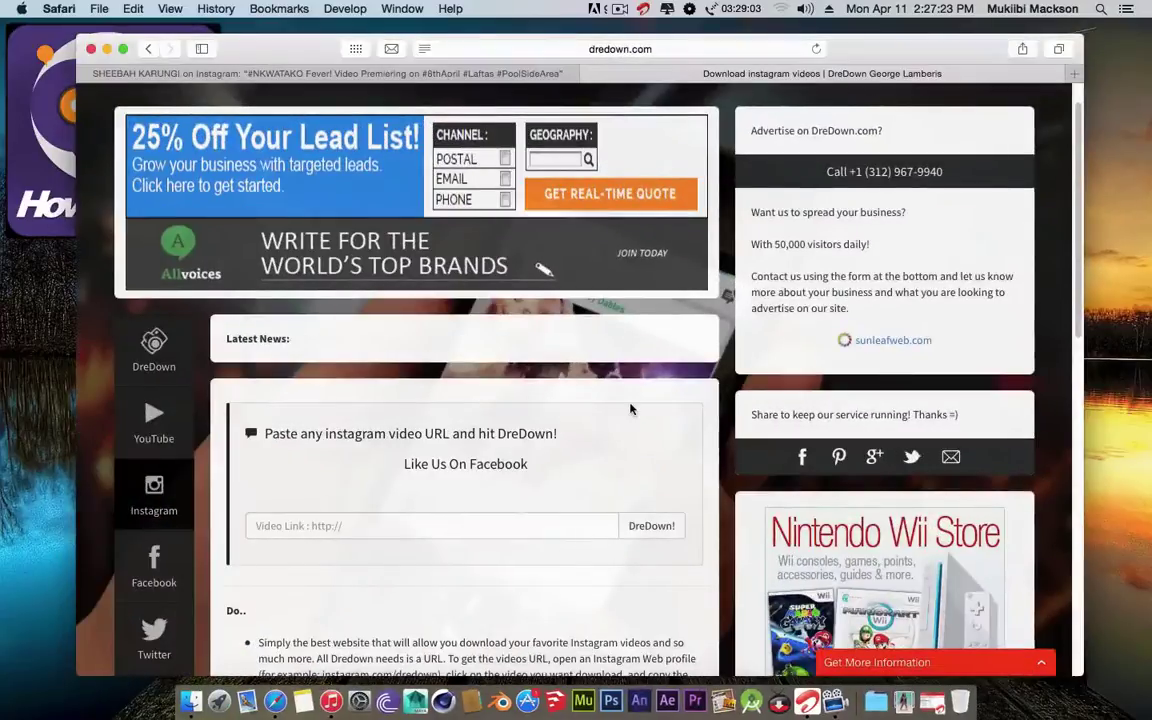
{"action": "scroll", "coordinate": [480, 490], "scroll_direction": "down", "scroll_amount": 1}
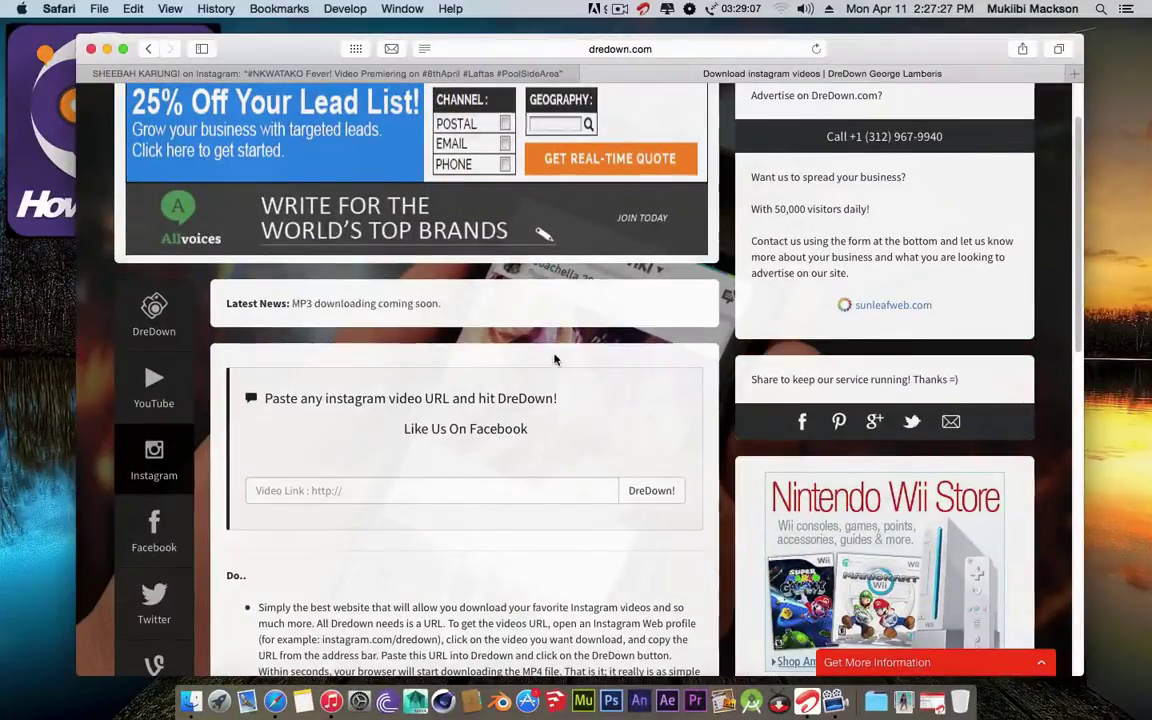
{"action": "scroll", "coordinate": [555, 359], "scroll_direction": "up", "scroll_amount": 2}
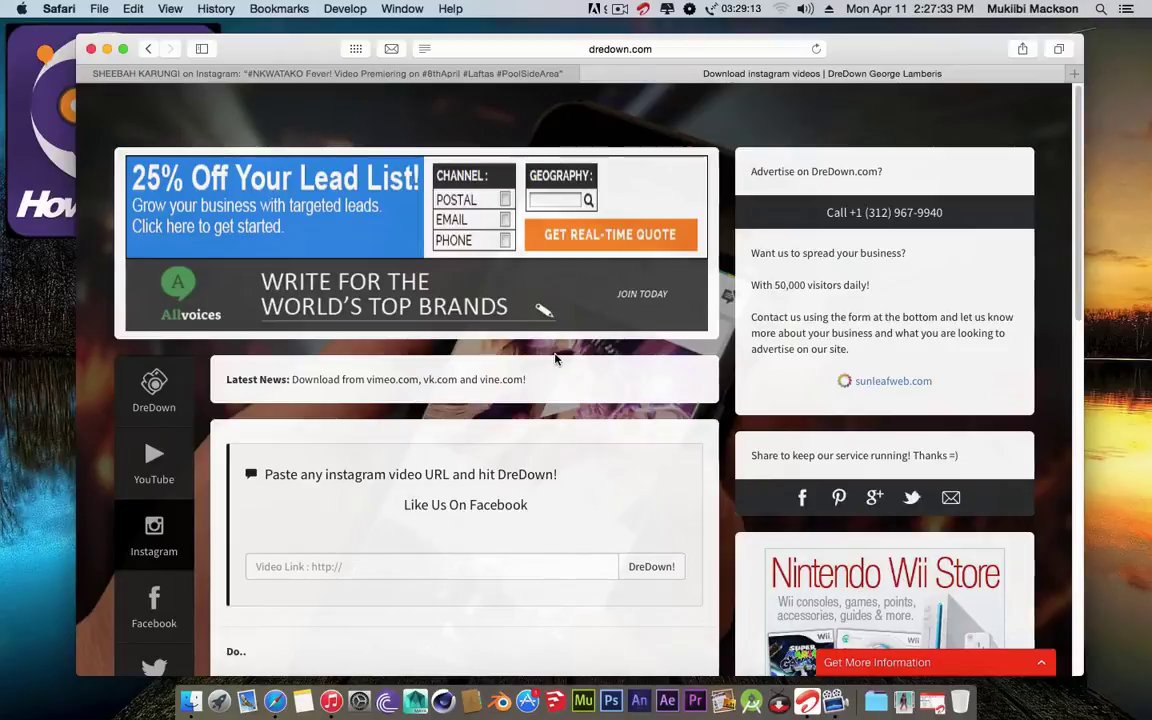
{"action": "scroll", "coordinate": [576, 438], "scroll_direction": "down", "scroll_amount": 3}
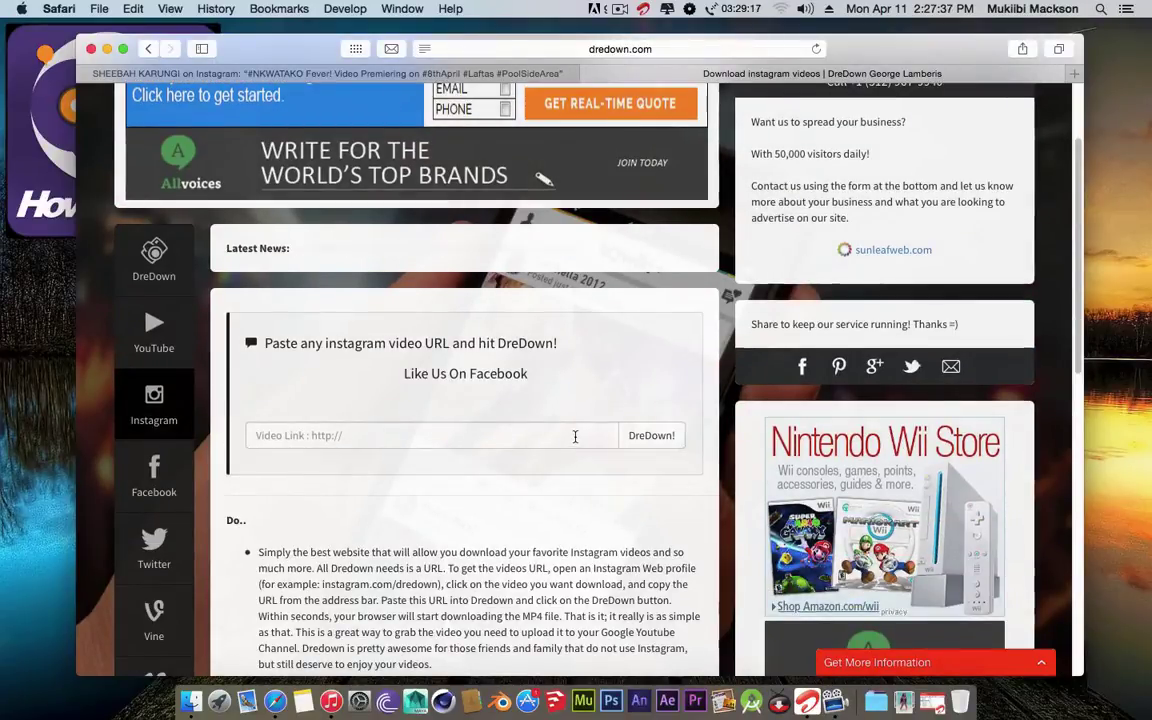
{"action": "scroll", "coordinate": [558, 456], "scroll_direction": "down", "scroll_amount": 1}
{"action": "scroll", "coordinate": [400, 412], "scroll_direction": "down", "scroll_amount": 2}
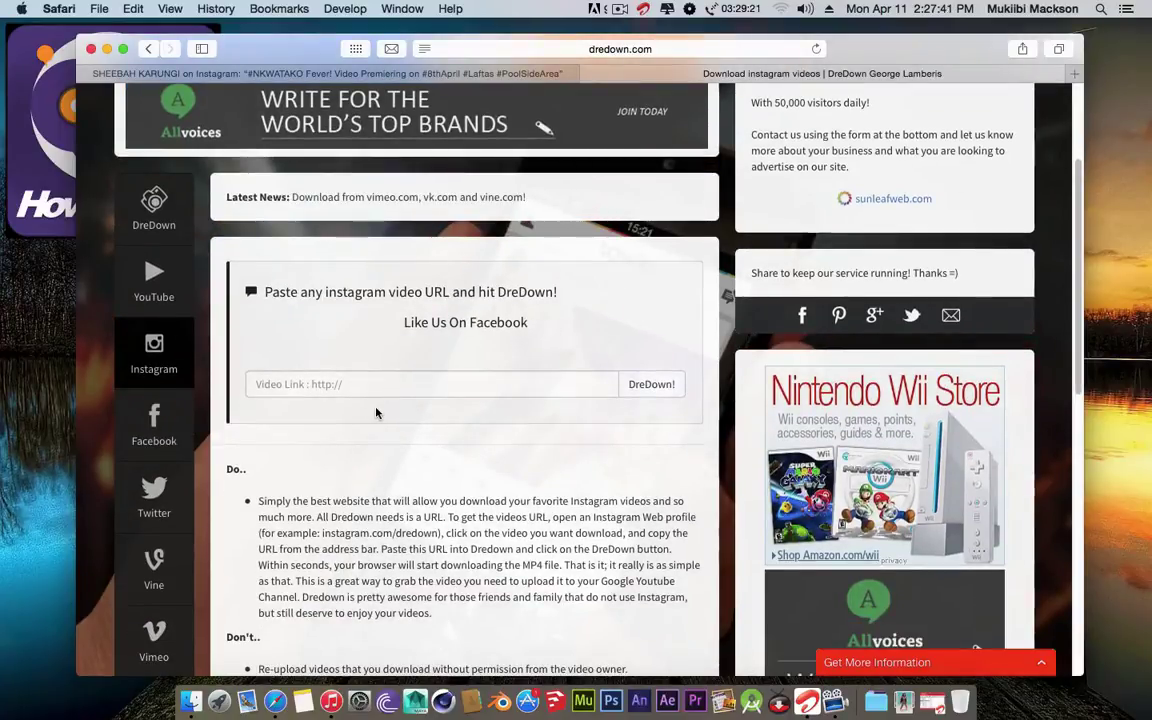
{"action": "scroll", "coordinate": [483, 356], "scroll_direction": "down", "scroll_amount": 2}
{"action": "scroll", "coordinate": [483, 356], "scroll_direction": "down", "scroll_amount": 4}
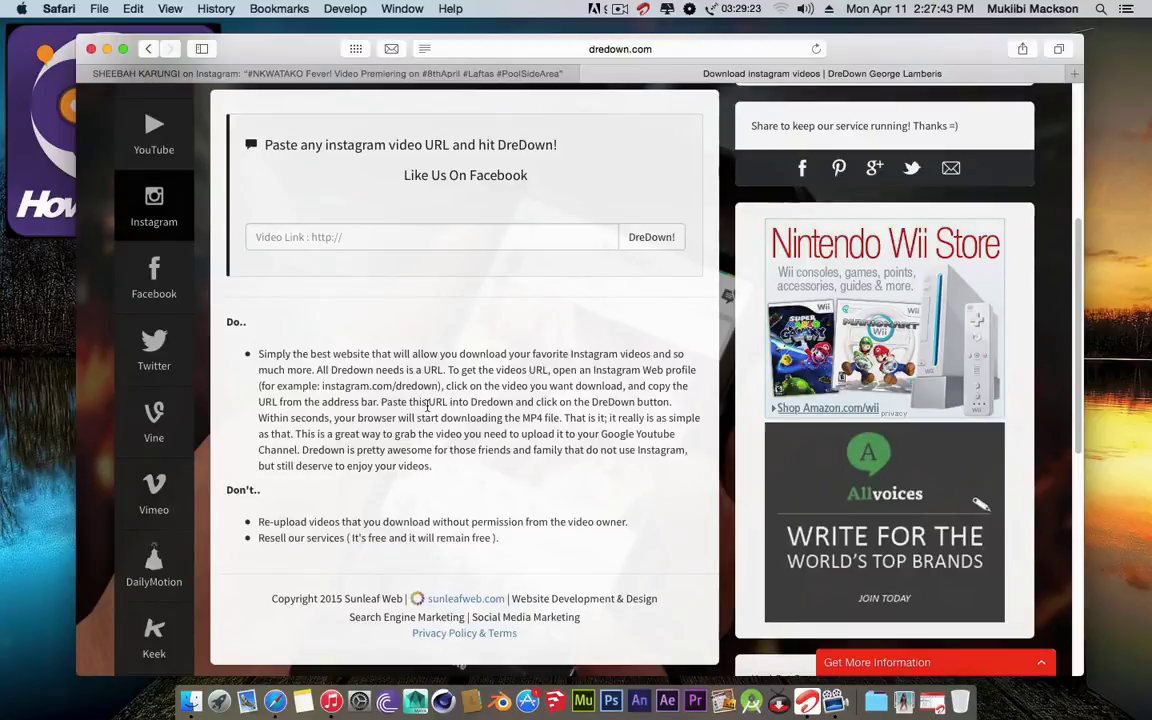
{"action": "scroll", "coordinate": [170, 315], "scroll_direction": "up", "scroll_amount": 1}
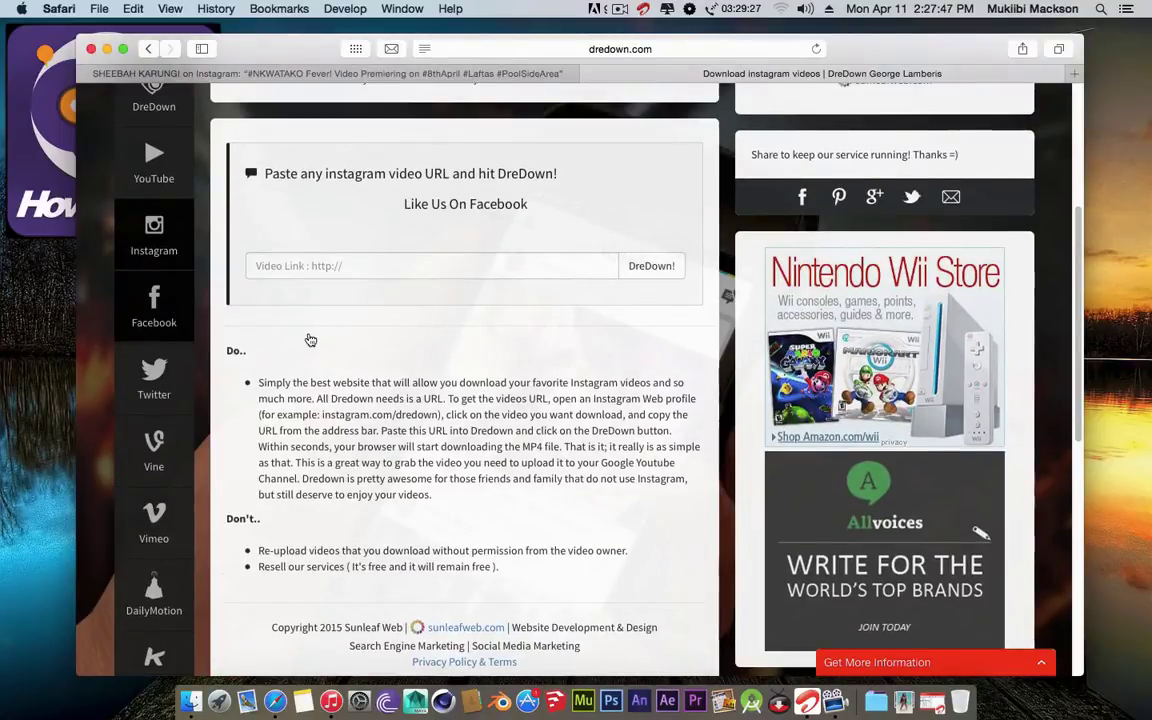
- Open the Facebook video download page, closing the ad window, and examine the list of supported video sites
{"action": "left_click", "coordinate": [308, 339]}
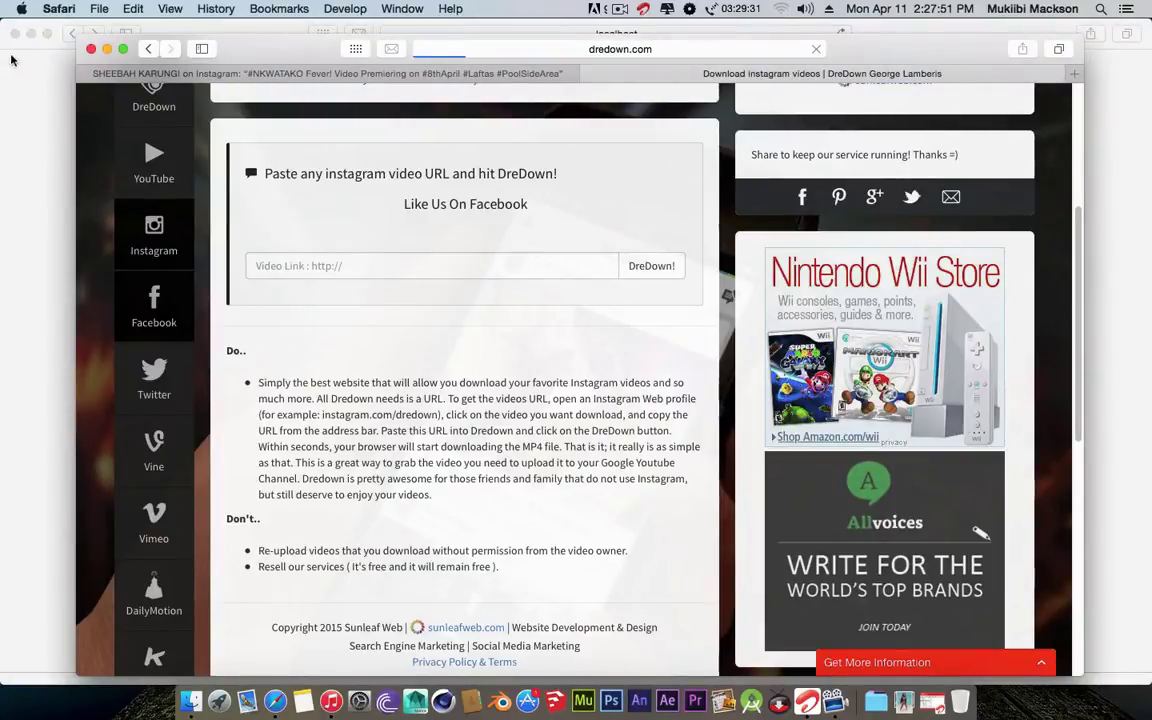
{"action": "left_click", "coordinate": [14, 34]}
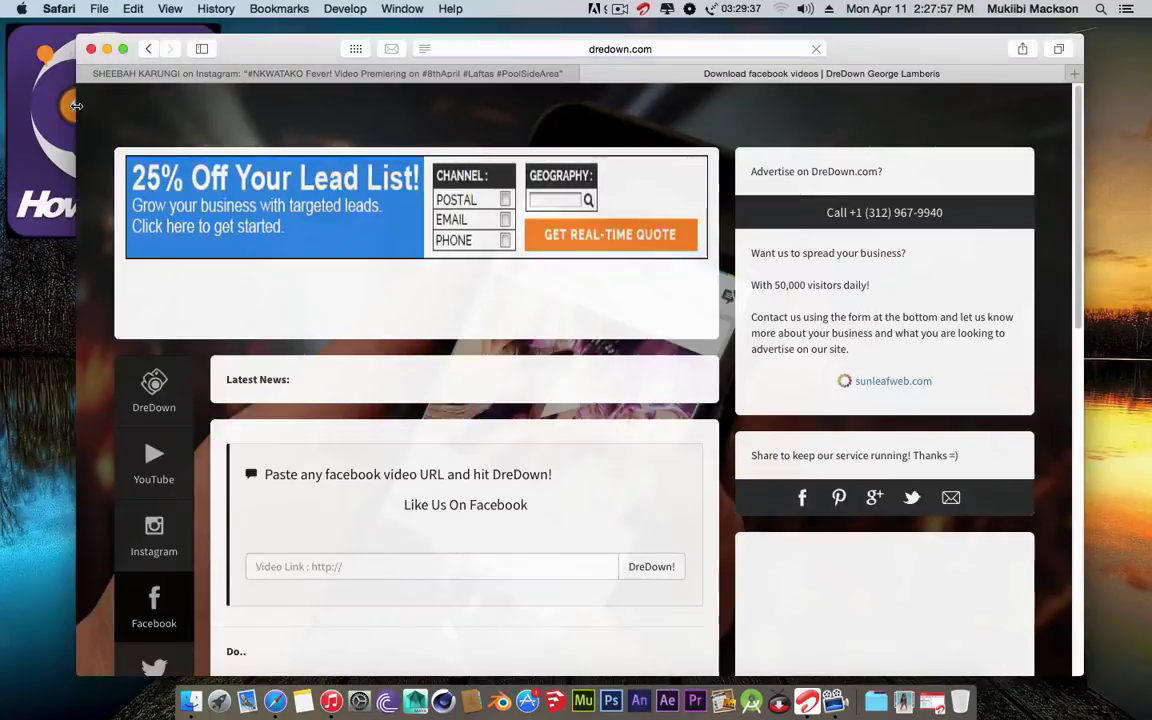
{"action": "scroll", "coordinate": [430, 465], "scroll_direction": "down", "scroll_amount": 3}
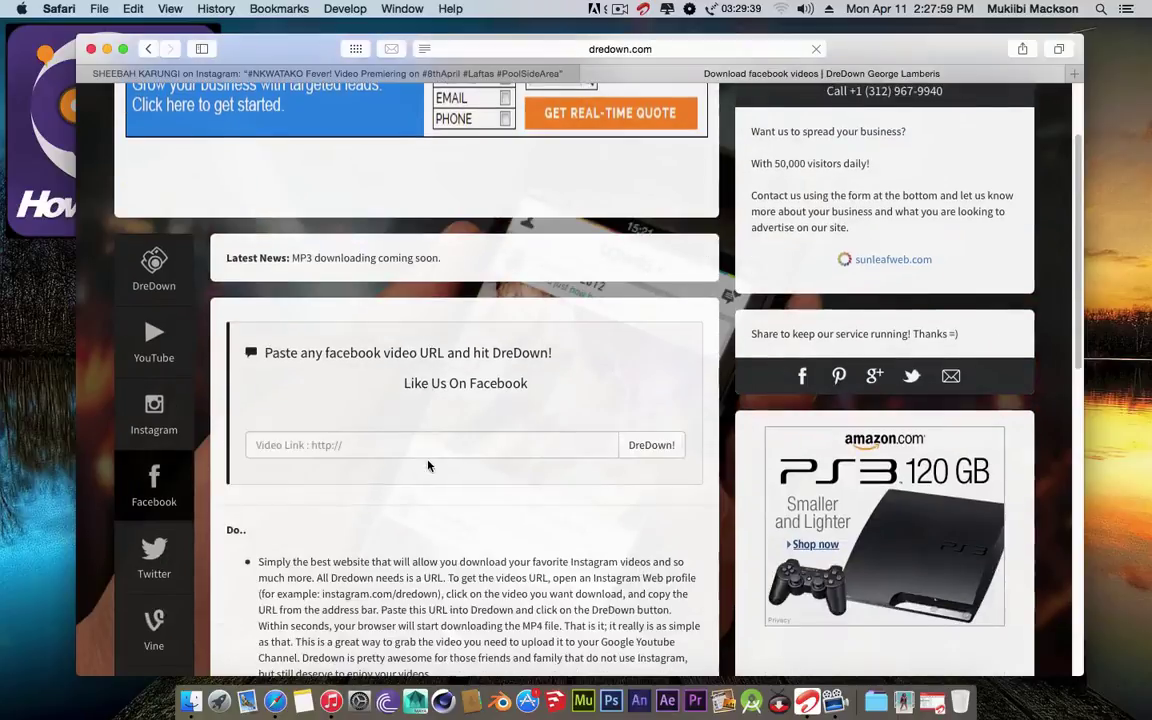
{"action": "scroll", "coordinate": [260, 430], "scroll_direction": "down", "scroll_amount": 4}
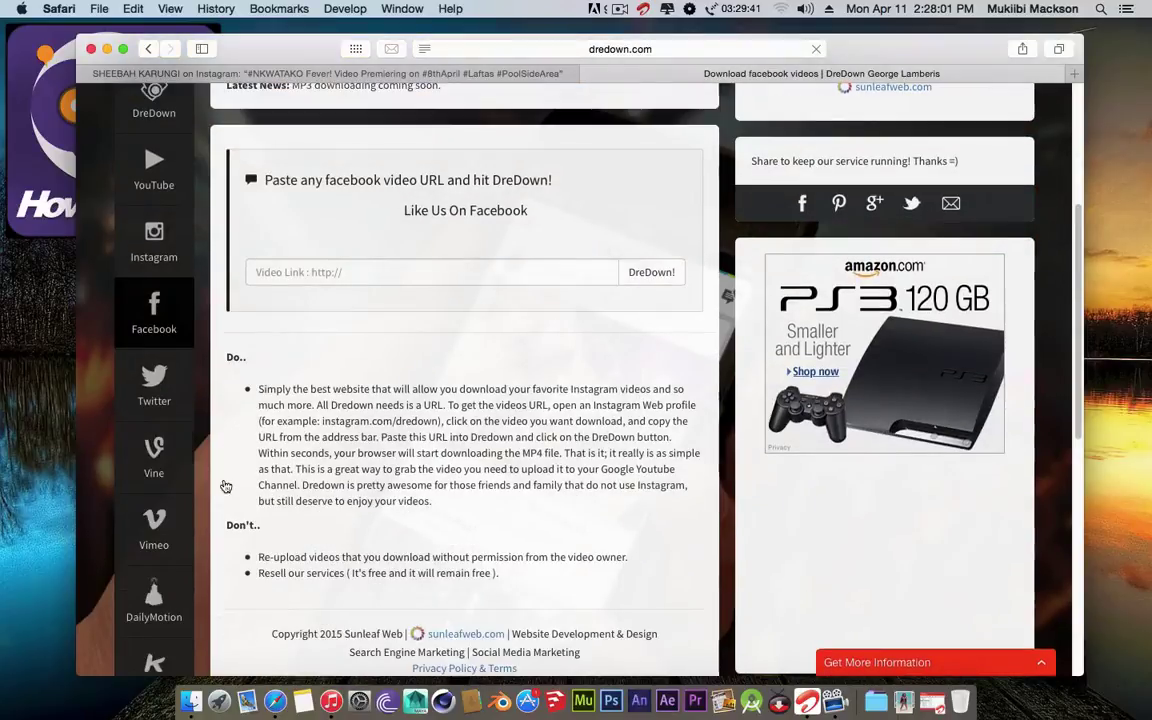
{"action": "scroll", "coordinate": [225, 485], "scroll_direction": "up", "scroll_amount": 6}
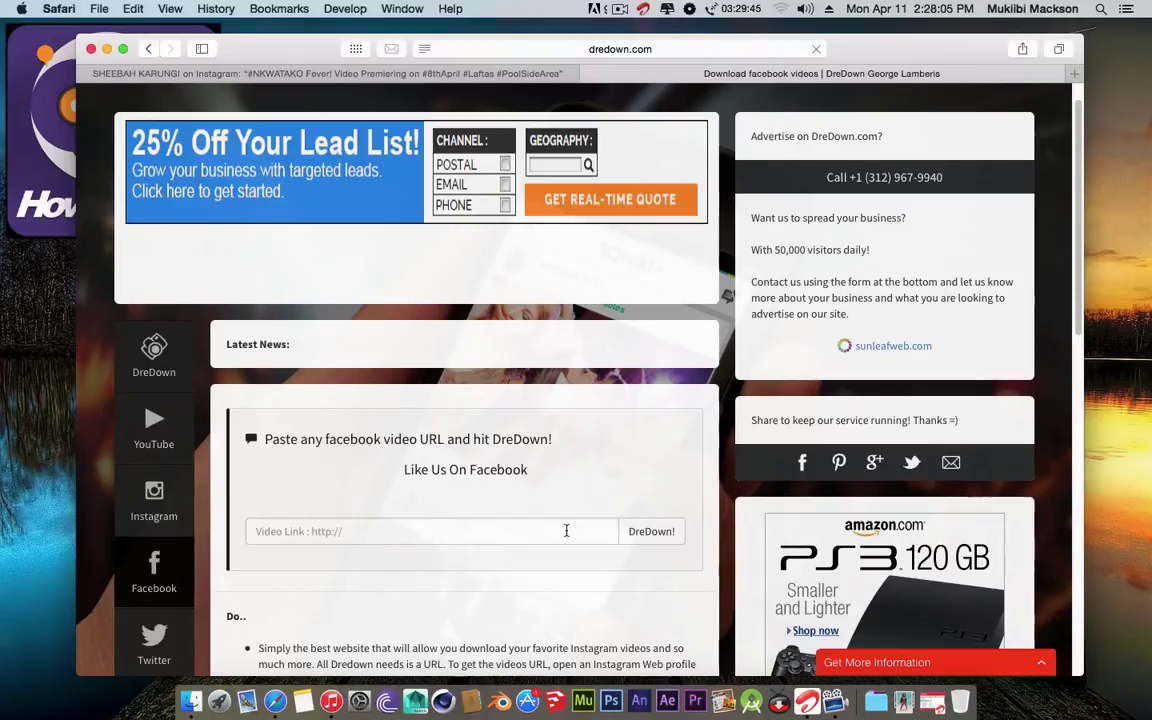
{"action": "scroll", "coordinate": [355, 565], "scroll_direction": "down", "scroll_amount": 1}
{"action": "scroll", "coordinate": [348, 567], "scroll_direction": "down", "scroll_amount": 4}
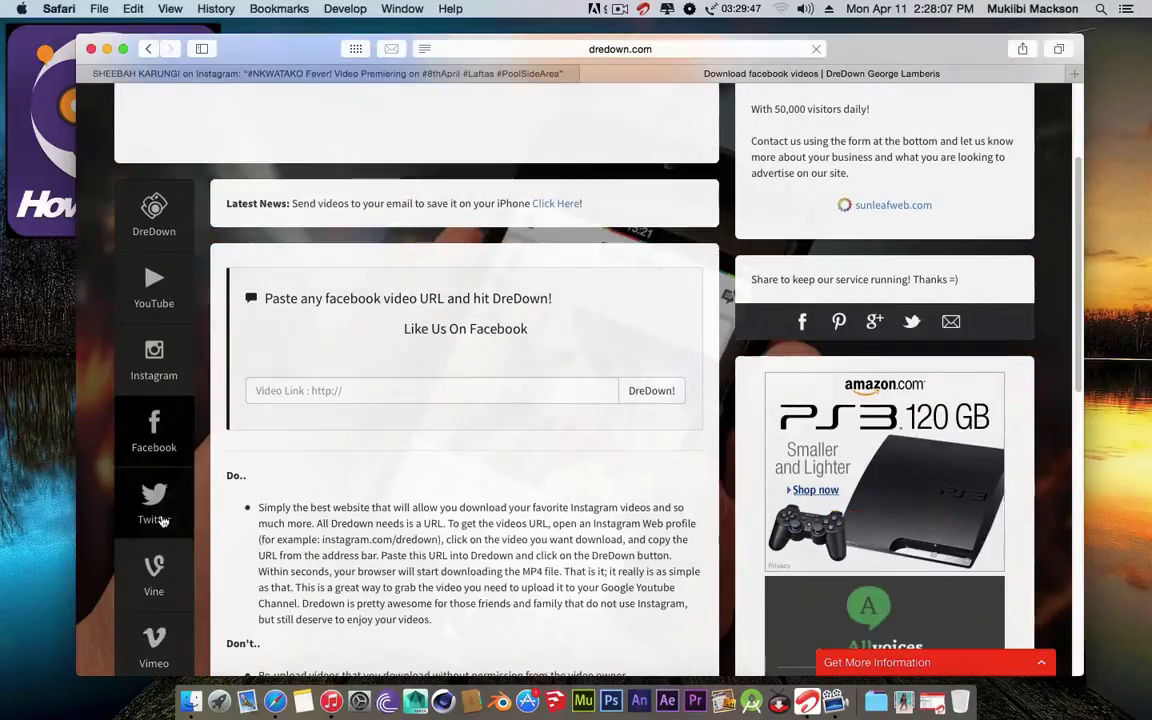
{"action": "scroll", "coordinate": [303, 557], "scroll_direction": "down", "scroll_amount": 1}
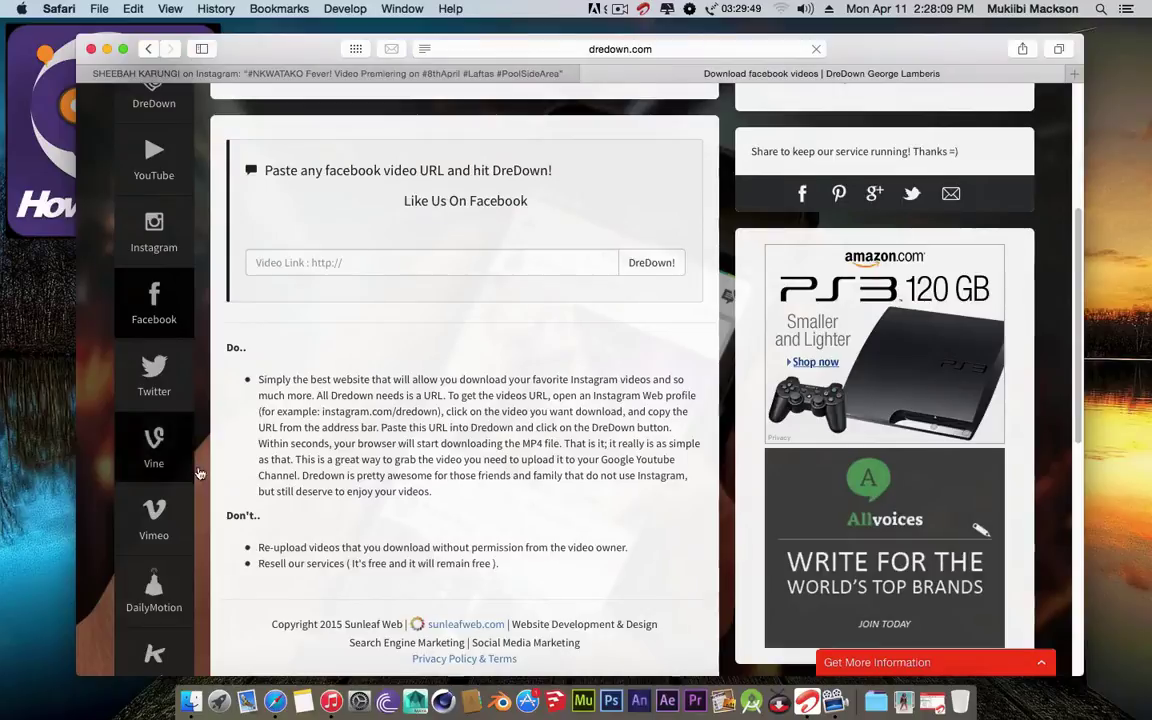
{"action": "scroll", "coordinate": [228, 549], "scroll_direction": "down", "scroll_amount": 1}
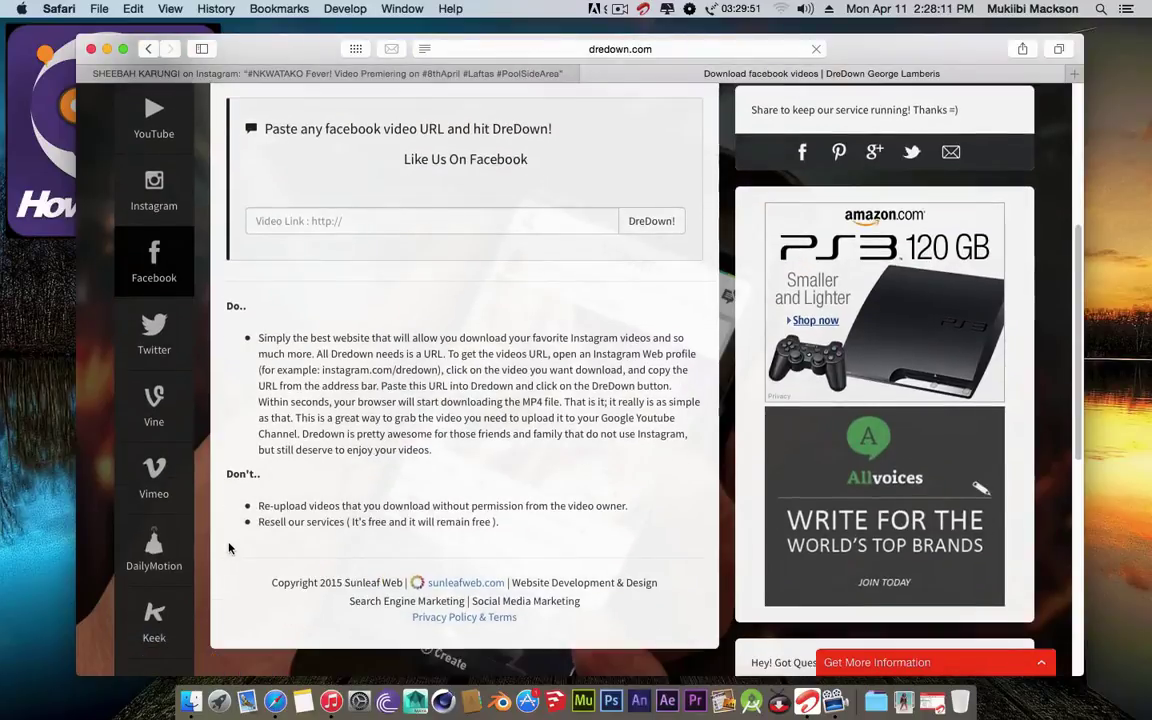
{"action": "scroll", "coordinate": [229, 549], "scroll_direction": "down", "scroll_amount": 4}
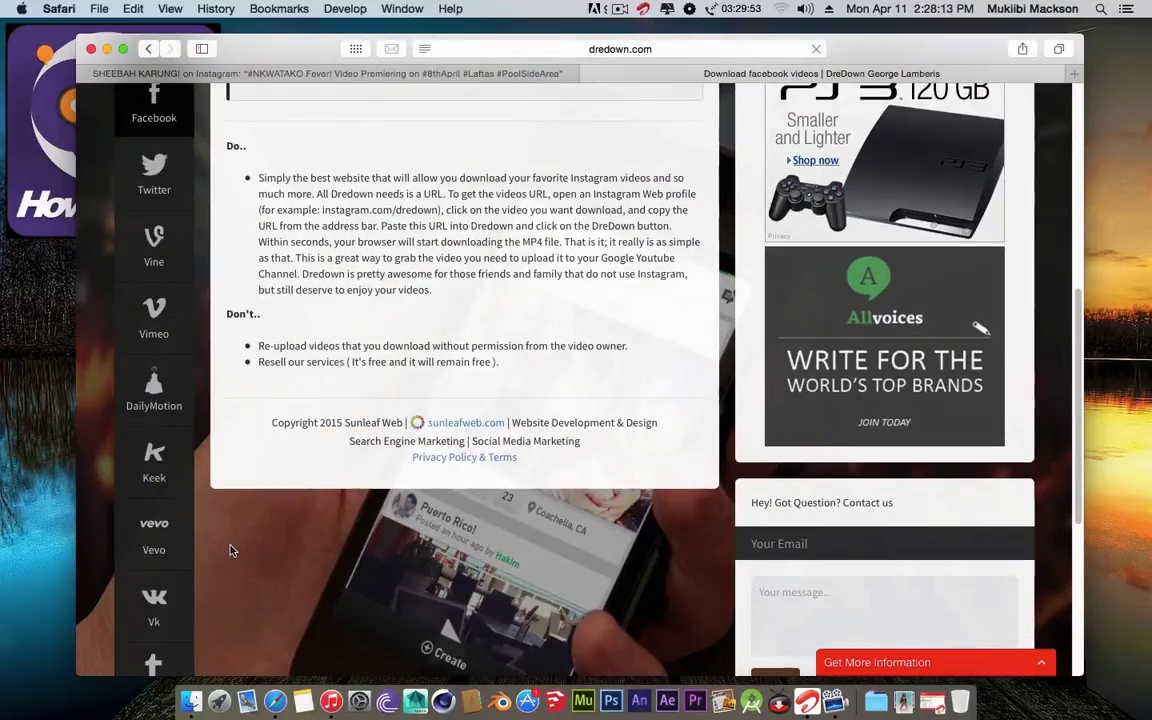
{"action": "scroll", "coordinate": [230, 550], "scroll_direction": "down", "scroll_amount": 3}
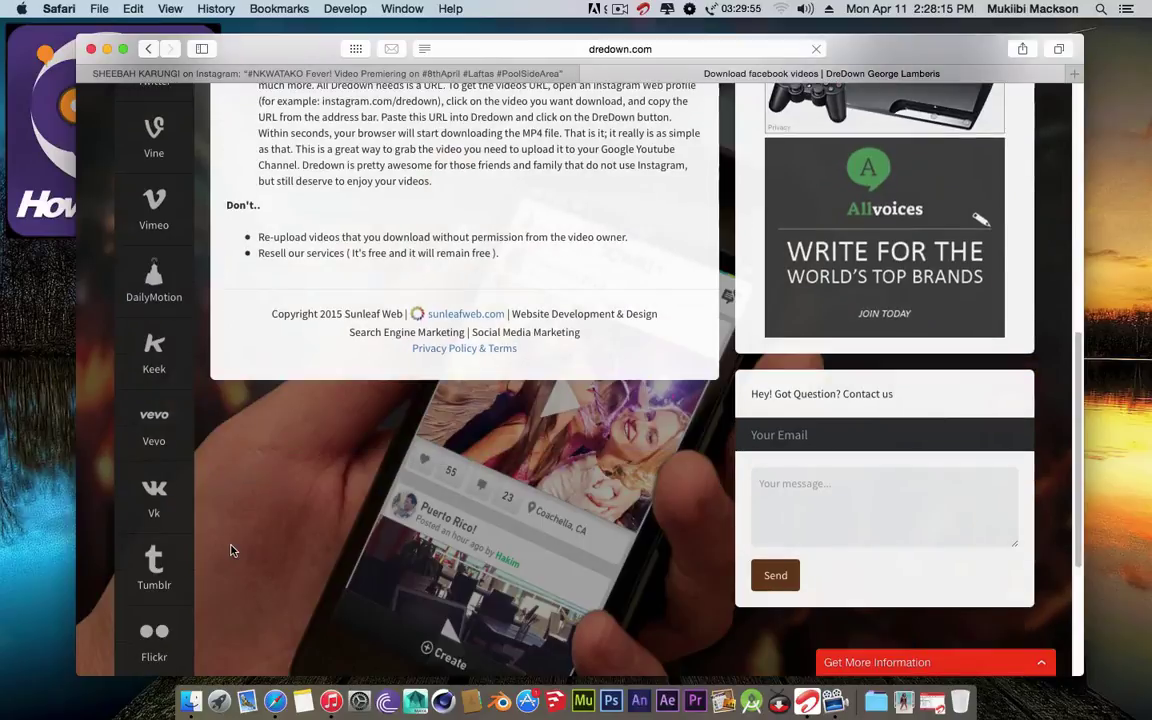
{"action": "scroll", "coordinate": [230, 550], "scroll_direction": "down", "scroll_amount": 5}
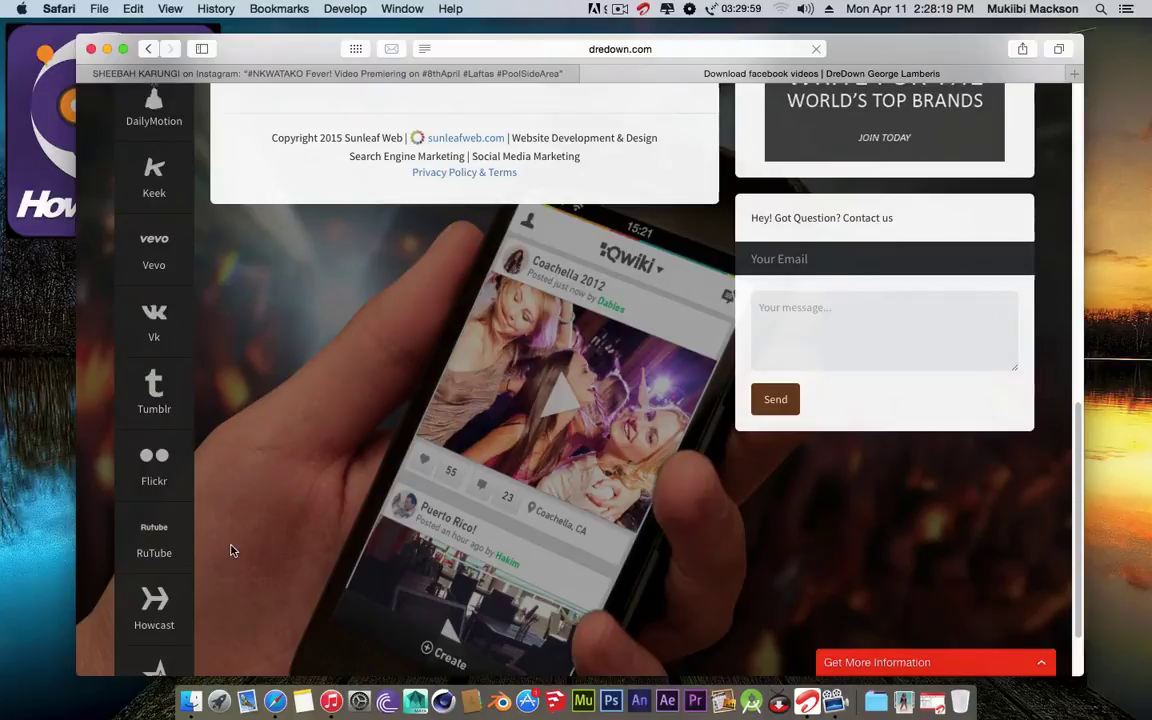
{"action": "scroll", "coordinate": [230, 550], "scroll_direction": "down", "scroll_amount": 2}
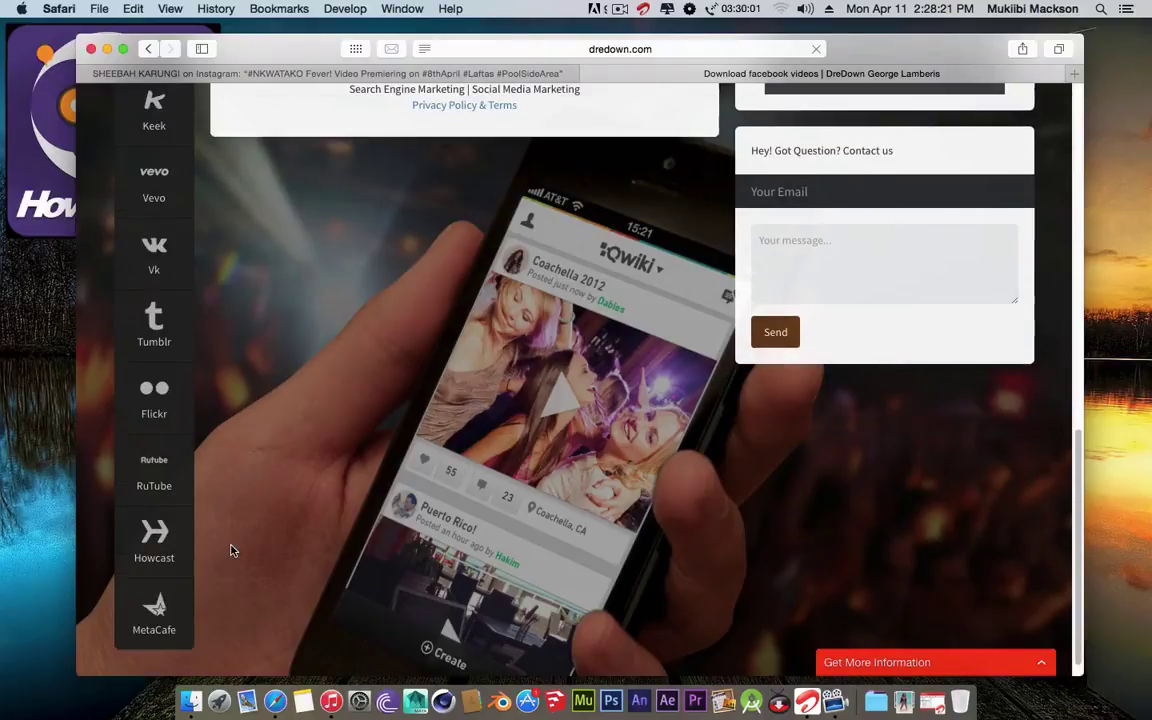
{"action": "scroll", "coordinate": [230, 550], "scroll_direction": "up", "scroll_amount": 15}
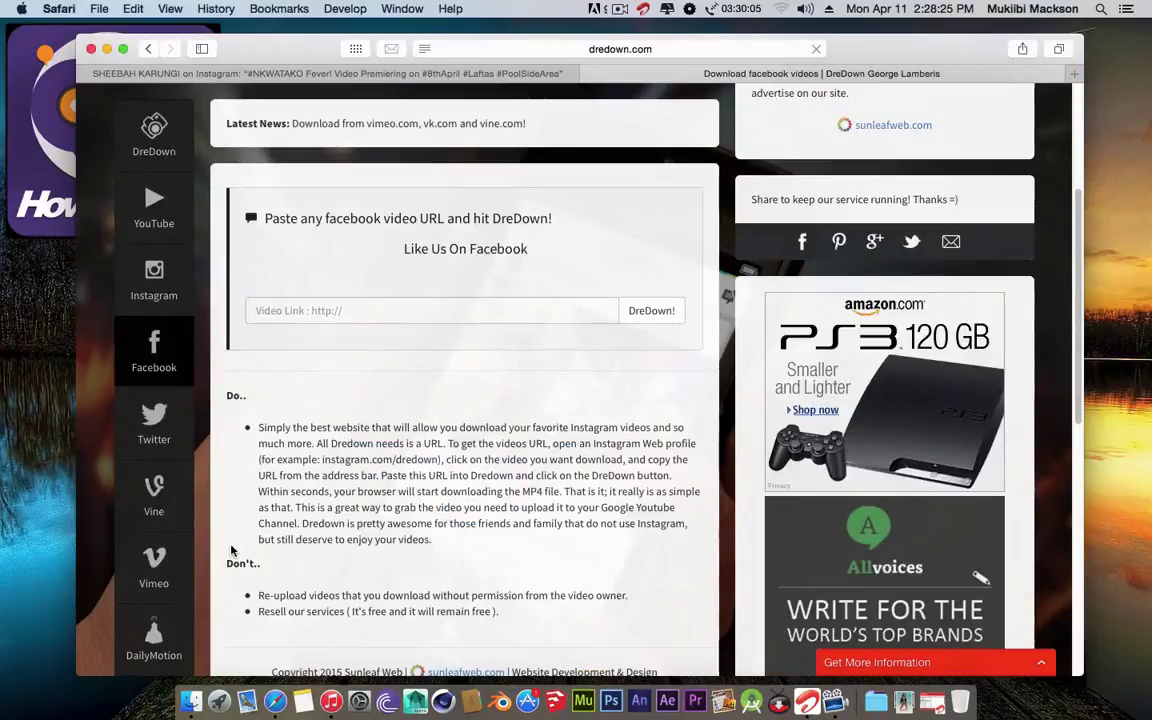
{"action": "scroll", "coordinate": [152, 305], "scroll_direction": "down", "scroll_amount": 10}
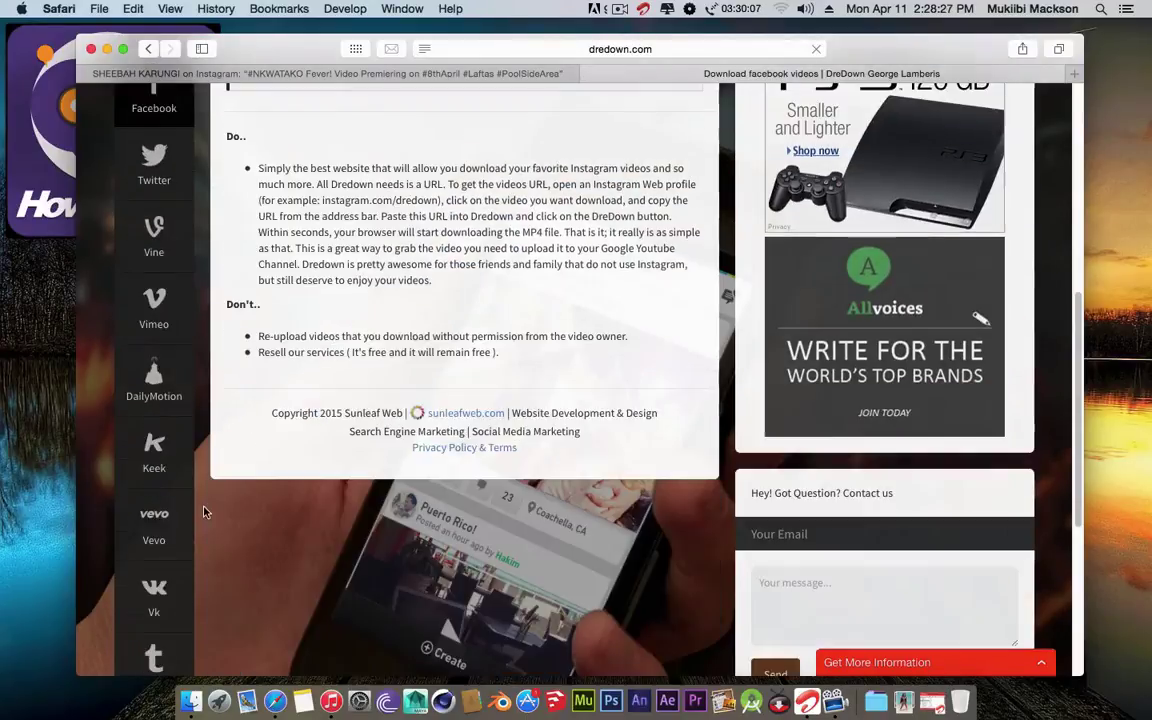
{"action": "scroll", "coordinate": [202, 532], "scroll_direction": "down", "scroll_amount": 4}
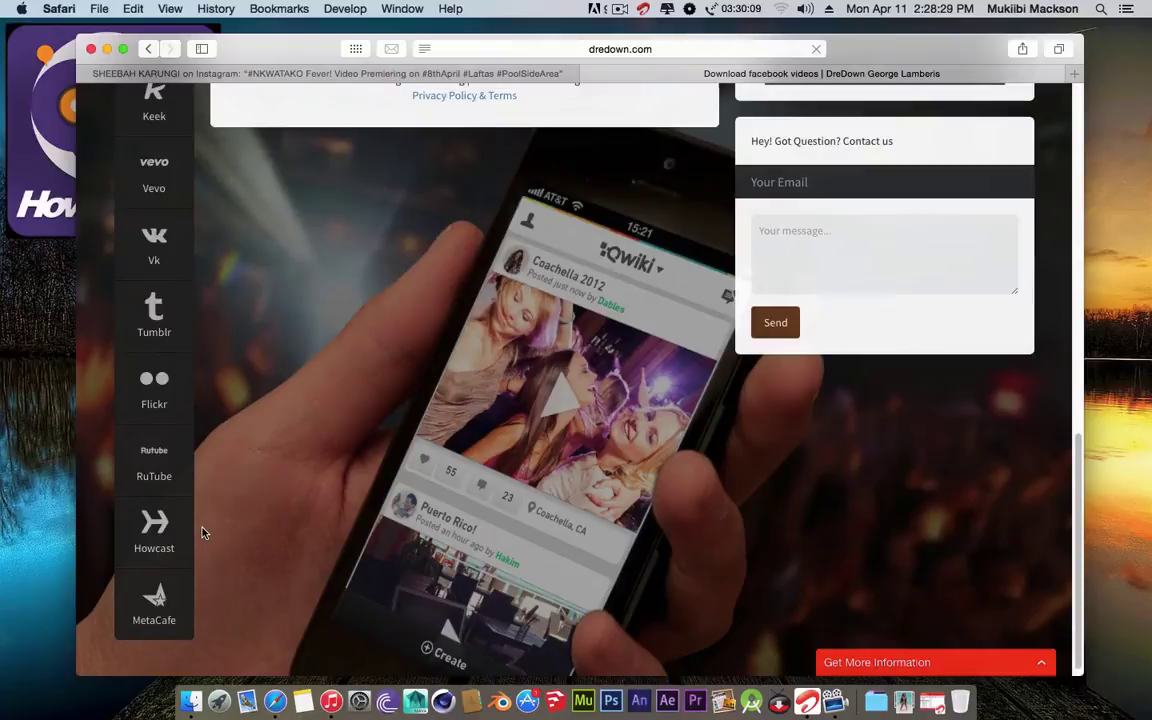
{"action": "scroll", "coordinate": [202, 532], "scroll_direction": "up", "scroll_amount": 12}
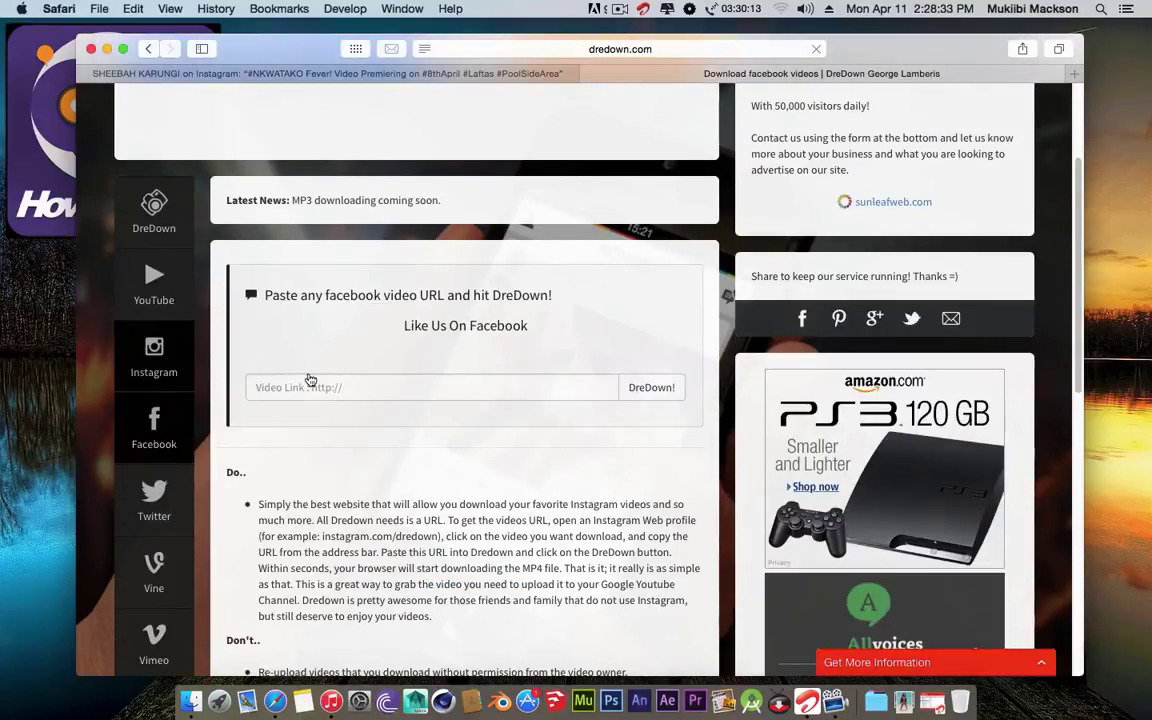
- Return to the Instagram video download page, closing the ad window, and check the Instagram post open in the other tab
{"action": "left_click", "coordinate": [310, 380]}
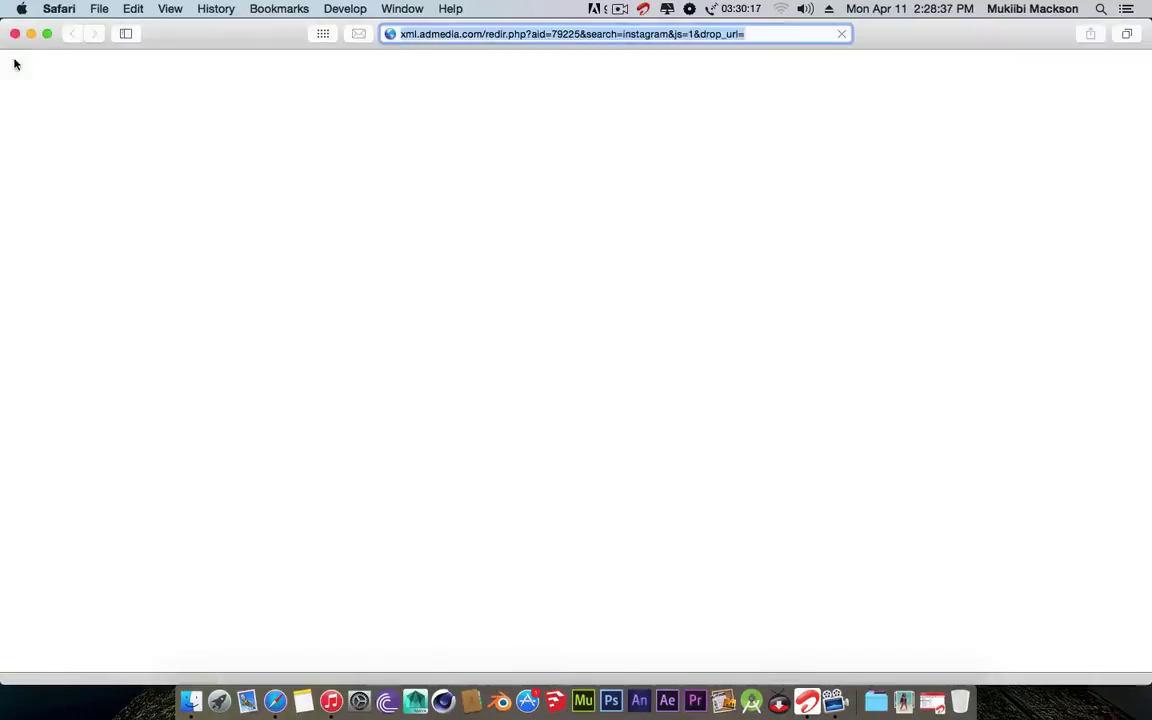
{"action": "left_click", "coordinate": [13, 31]}
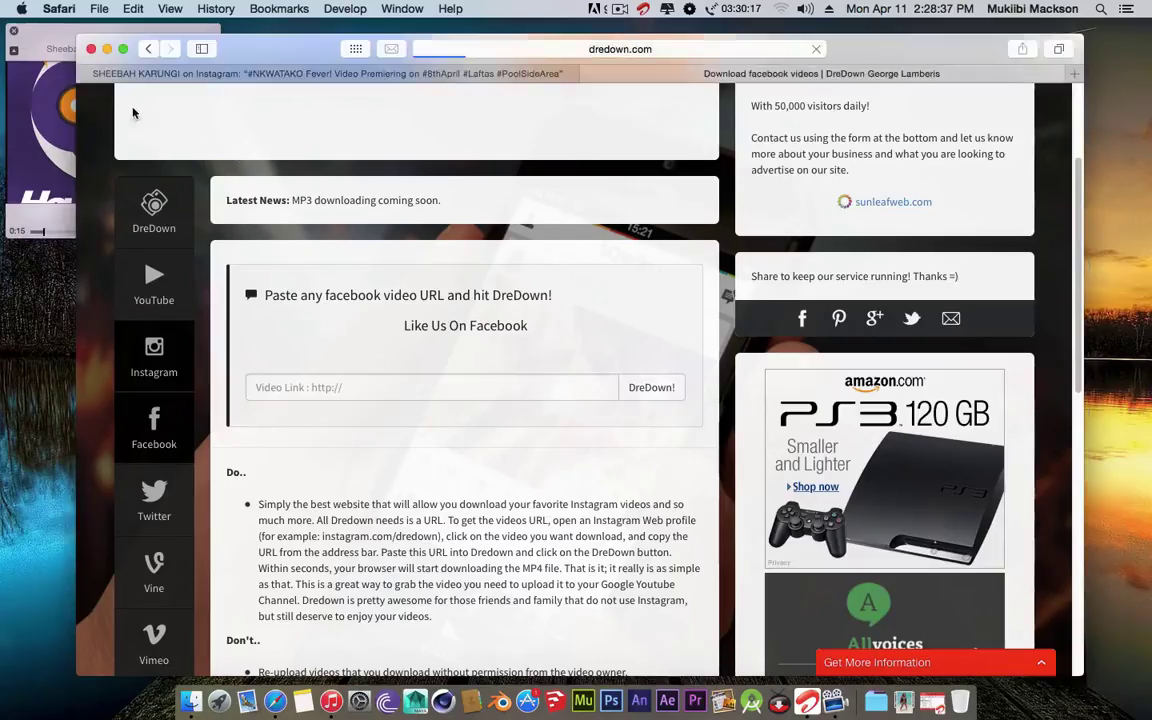
{"action": "left_click", "coordinate": [386, 73]}
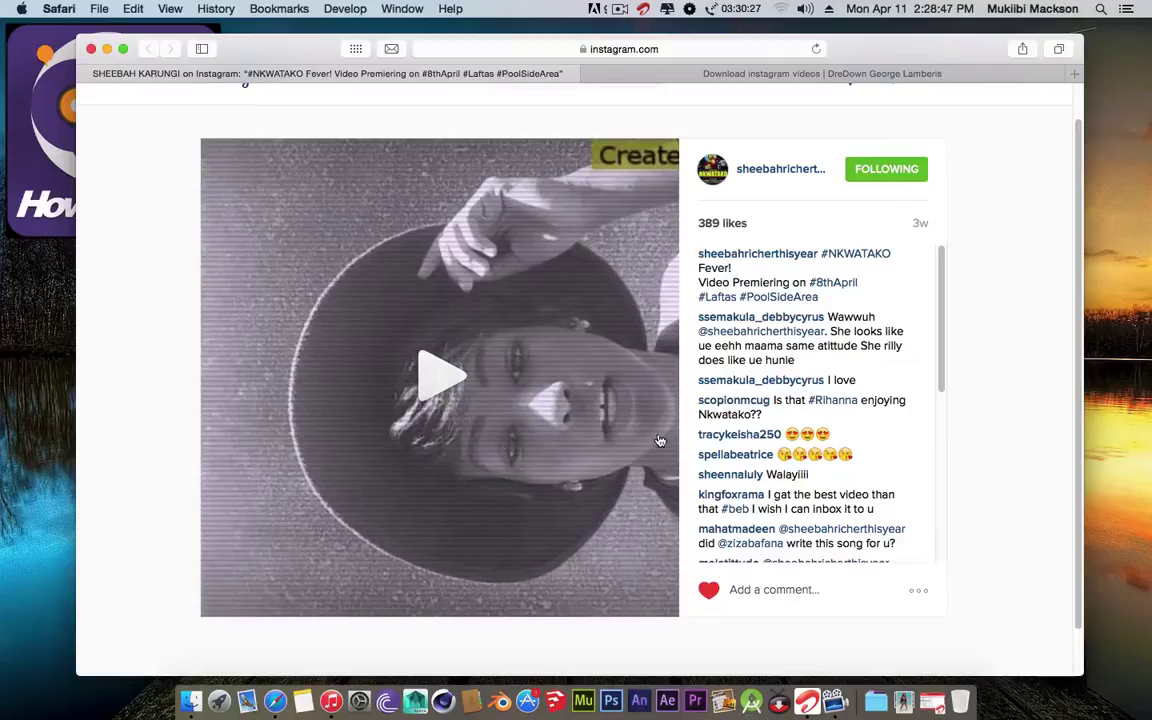
{"action": "left_click", "coordinate": [770, 73]}
{"action": "scroll", "coordinate": [491, 388], "scroll_direction": "down", "scroll_amount": 3}
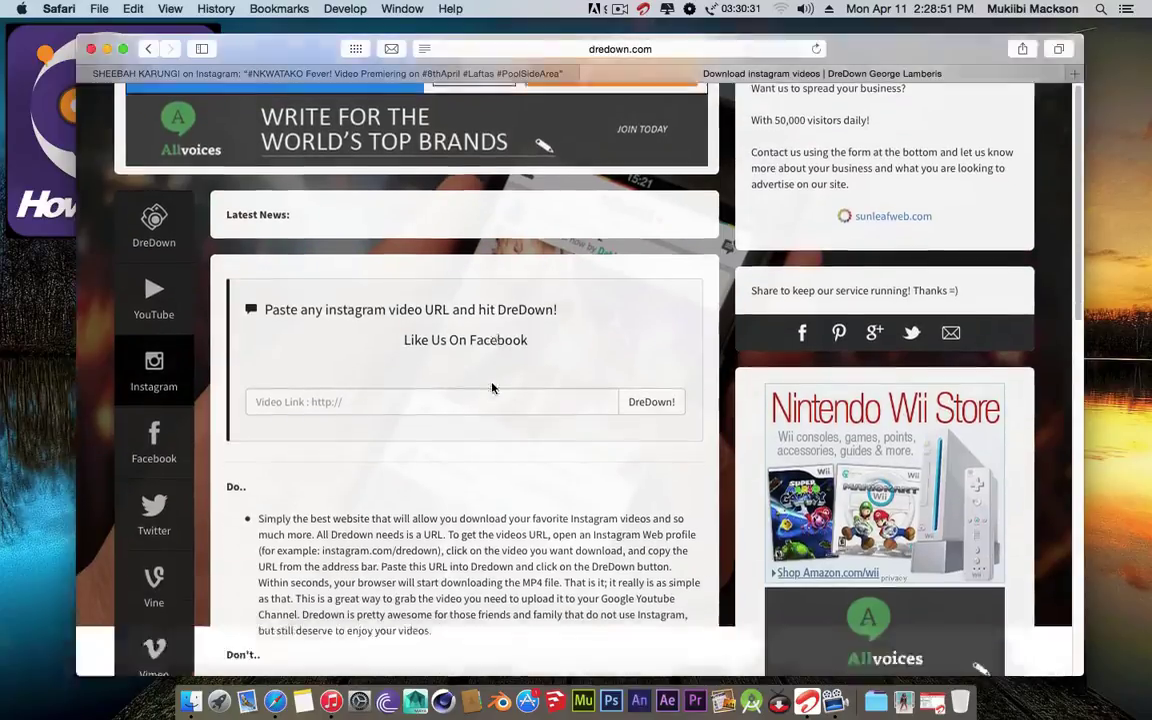
{"action": "left_click", "coordinate": [346, 75]}
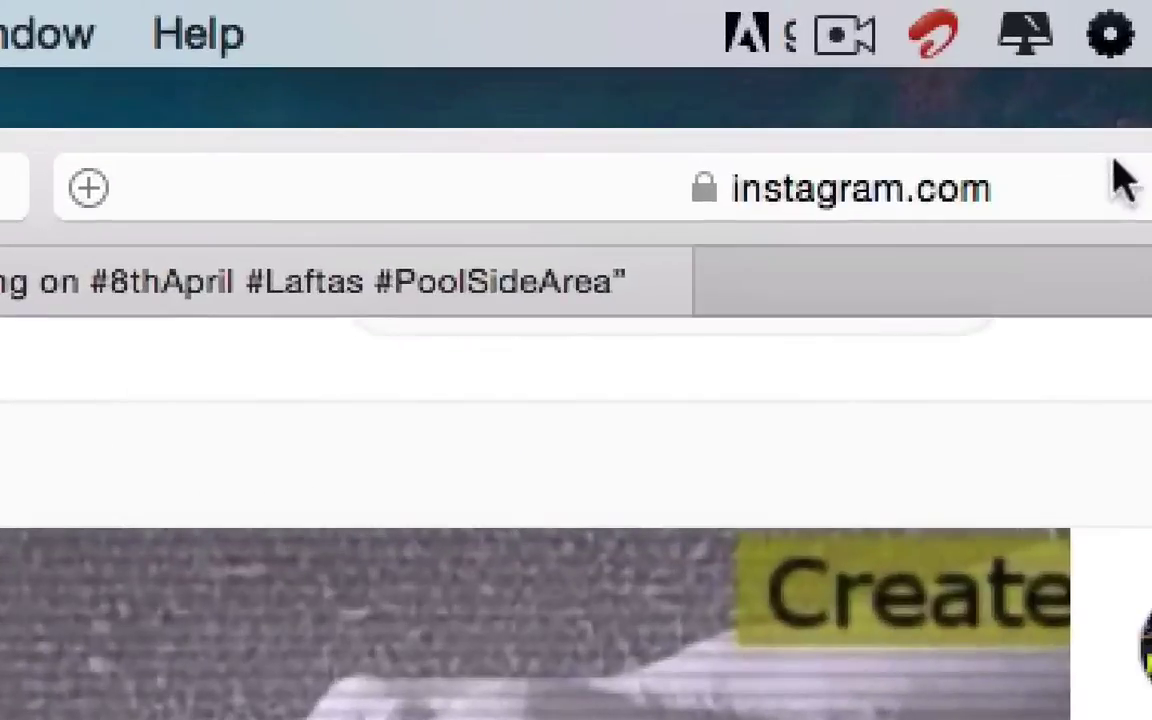
{"action": "left_click", "coordinate": [691, 46]}
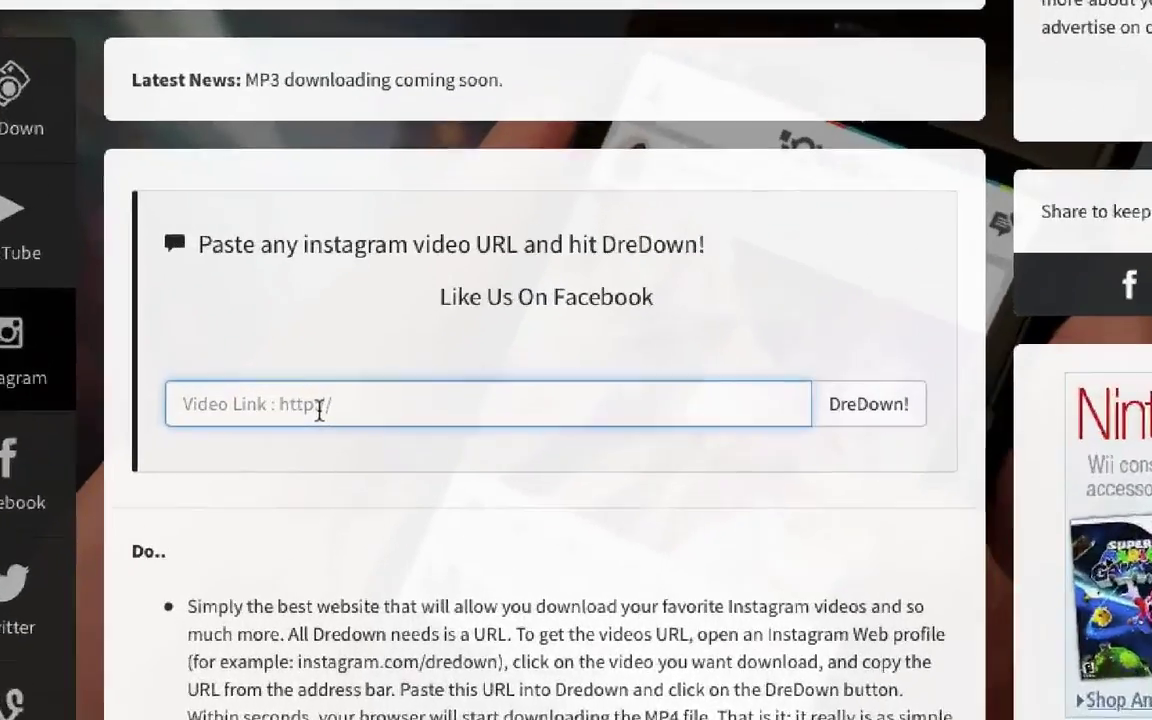
{"action": "type", "text": "https://www.instagram.com/p/BDI6v6fgNUL/"}
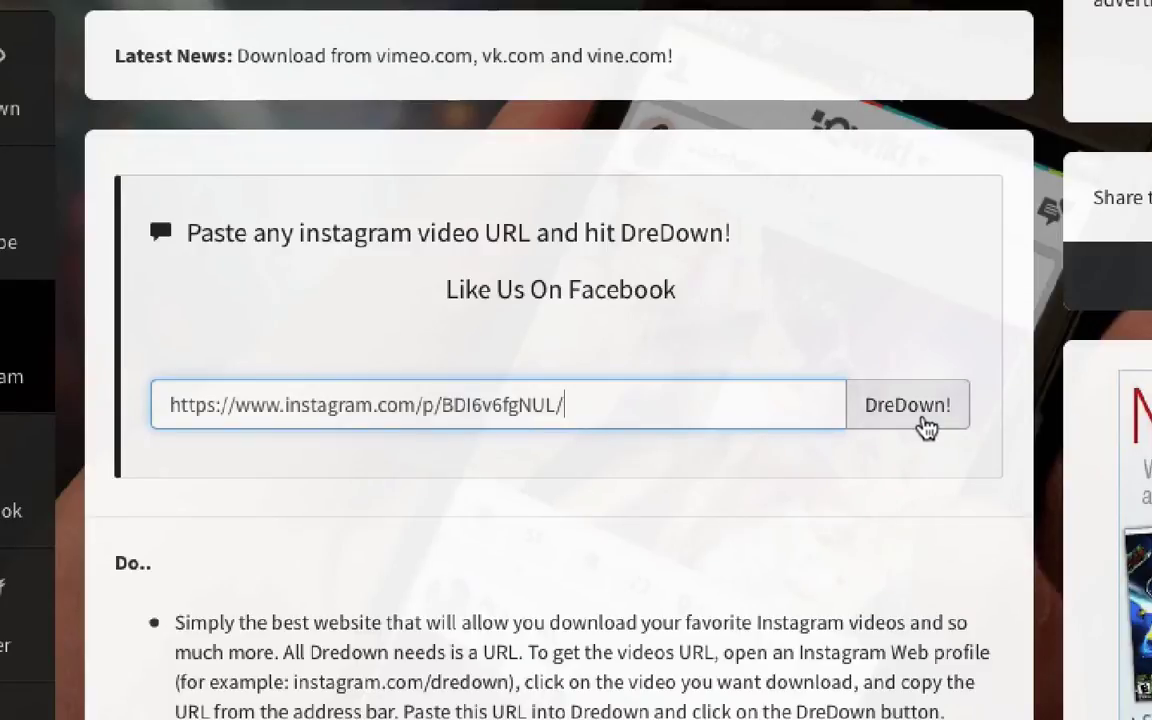
{"action": "left_click", "coordinate": [925, 428]}
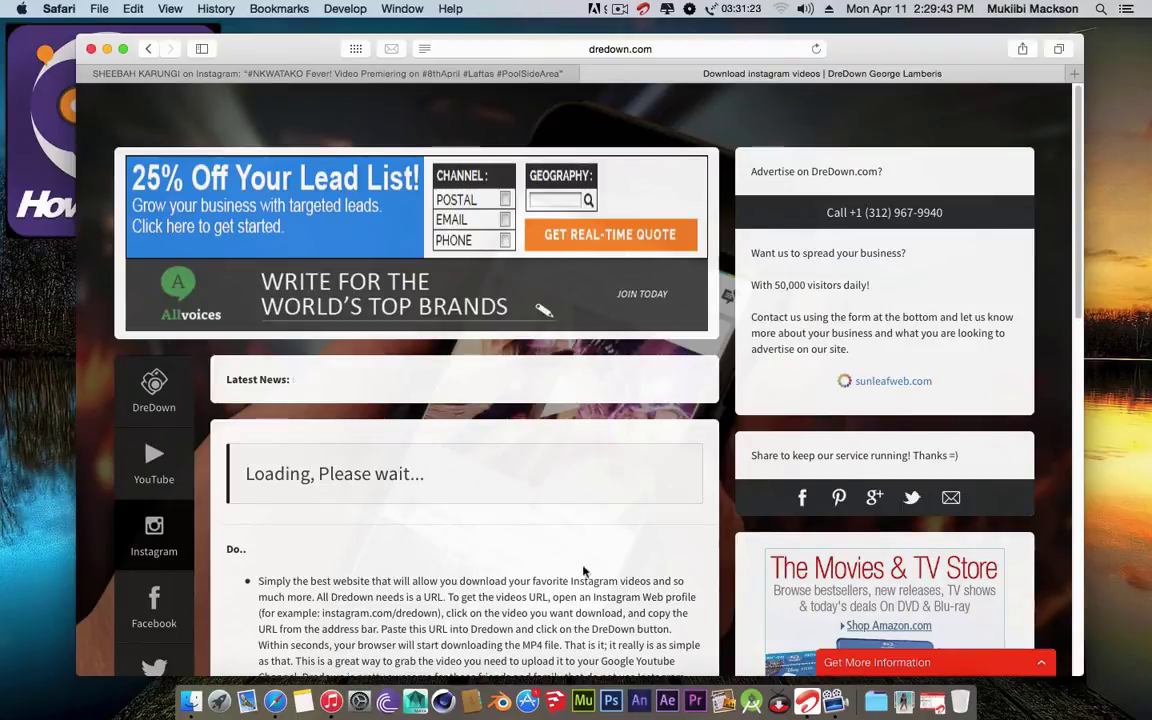
- Download the found video as MP4 Video, closing the blank tab, and show the browser's downloads list
{"action": "scroll", "coordinate": [506, 488], "scroll_direction": "down", "scroll_amount": 2}
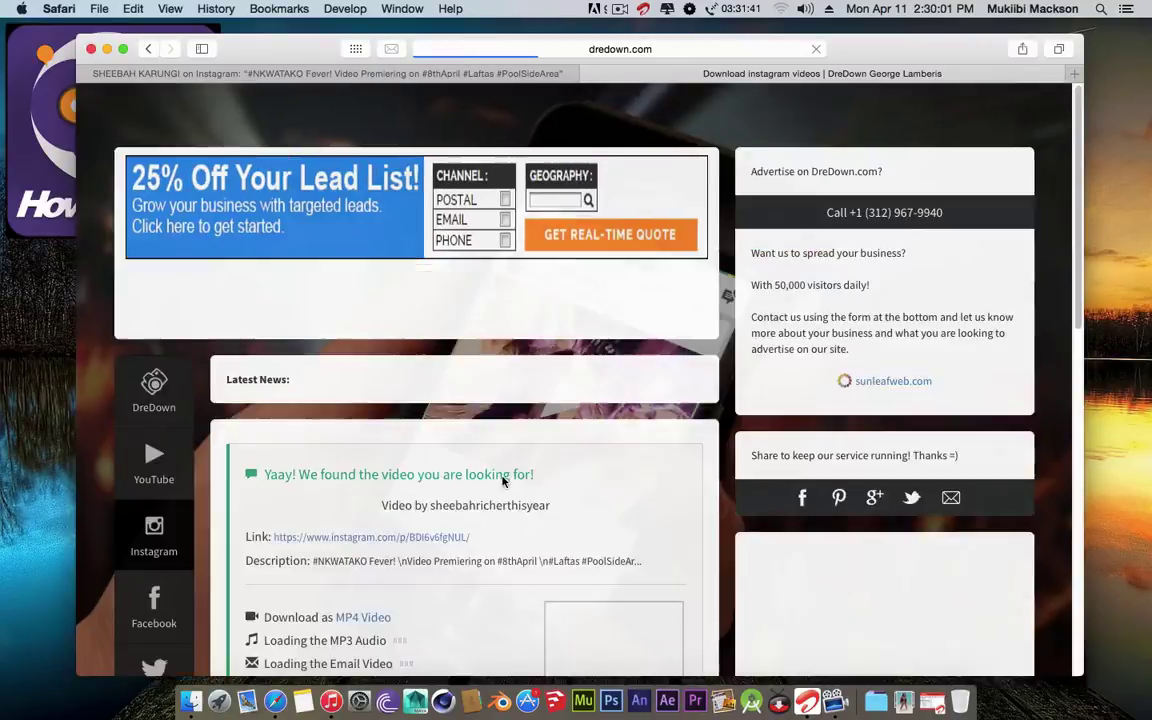
{"action": "scroll", "coordinate": [509, 505], "scroll_direction": "down", "scroll_amount": 2}
{"action": "scroll", "coordinate": [509, 505], "scroll_direction": "down", "scroll_amount": 2}
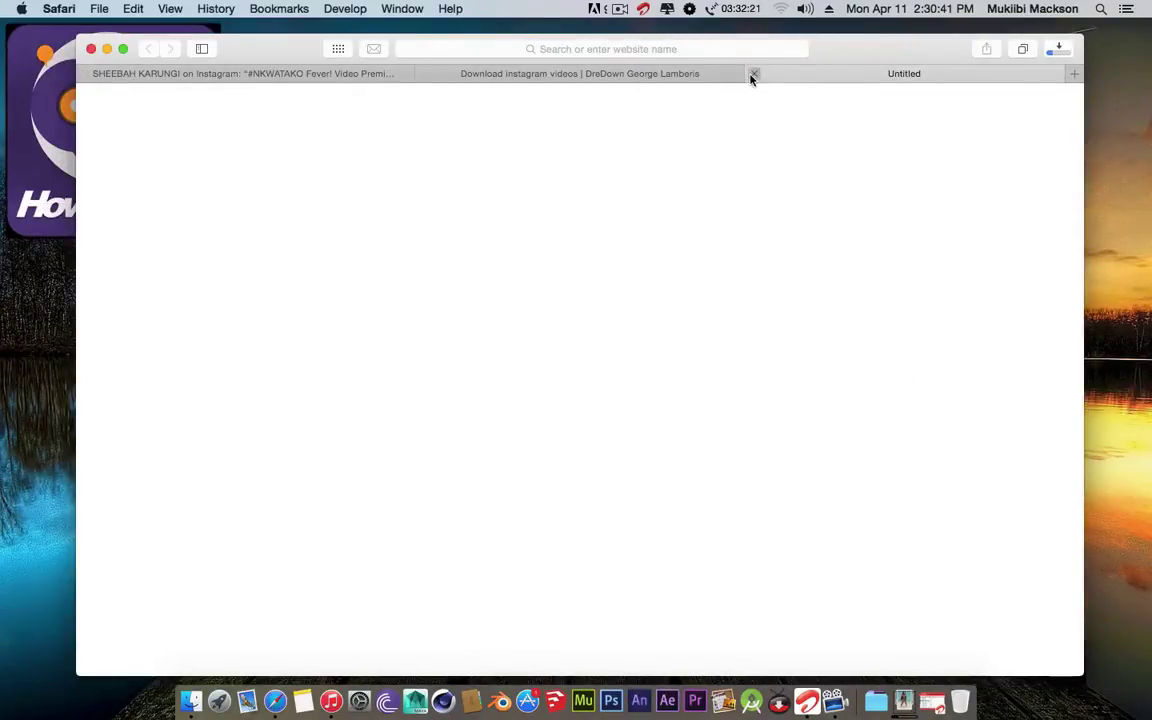
{"action": "left_click", "coordinate": [754, 75]}
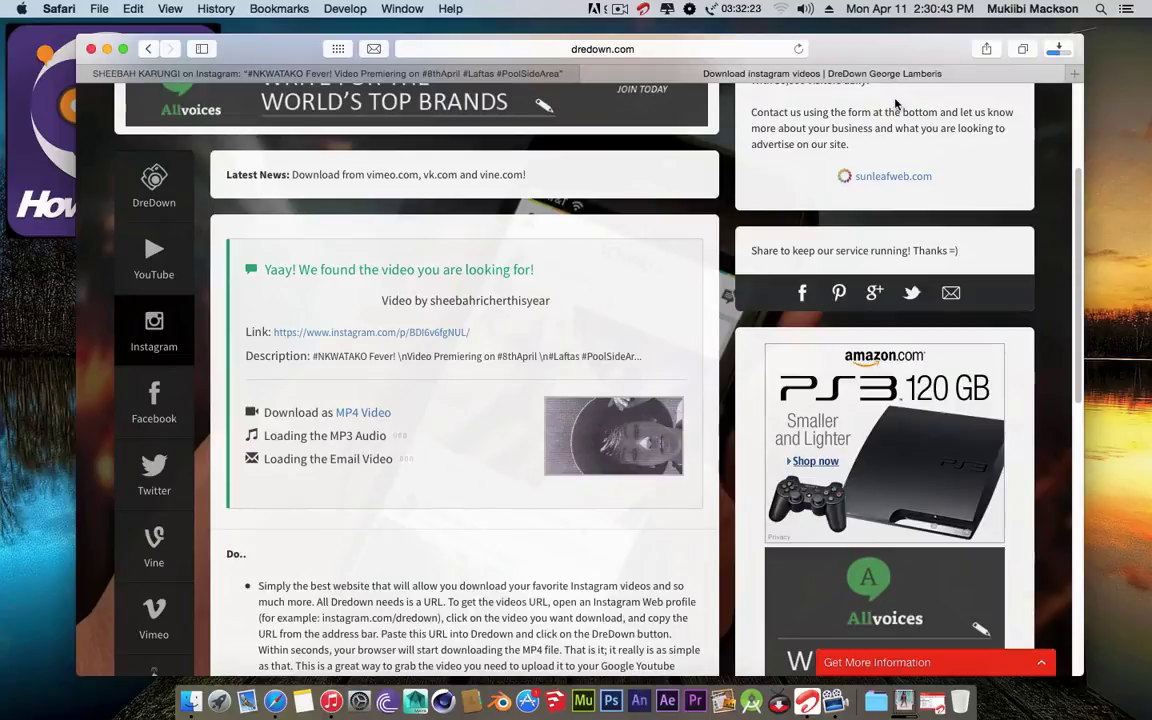
{"action": "left_click", "coordinate": [1060, 50]}
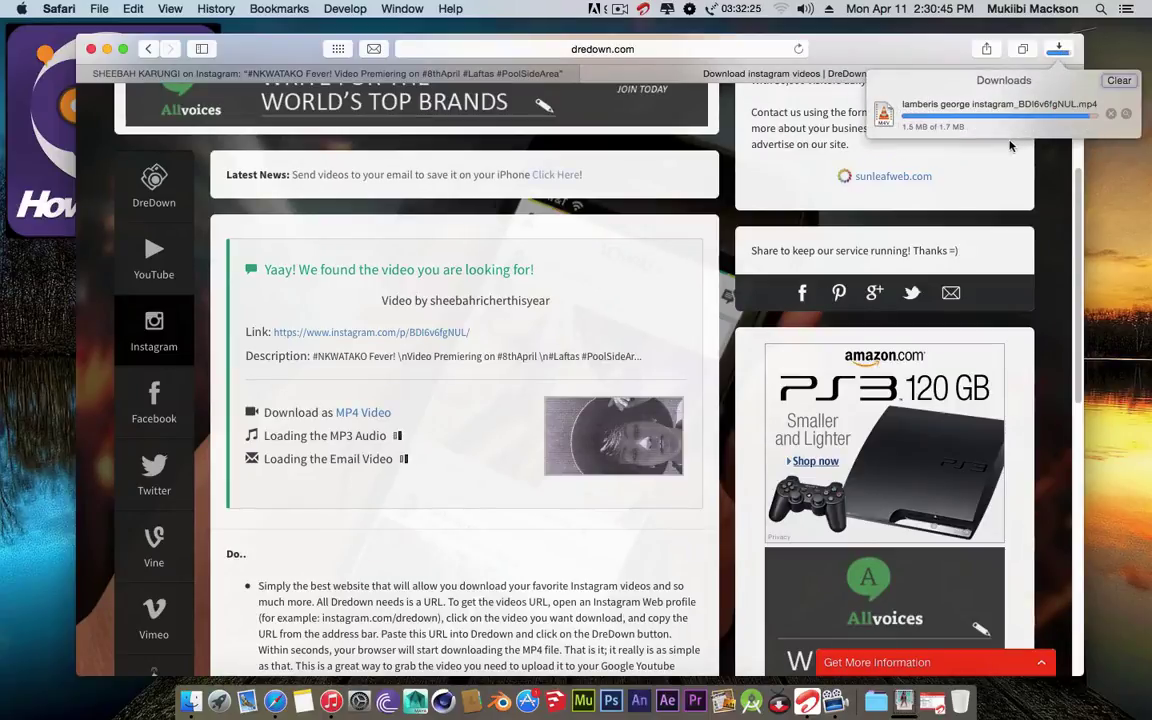
- Open the downloaded Instagram MP4 file from the browser's downloads list and adjust the system sound volume
{"action": "left_click", "coordinate": [922, 120]}
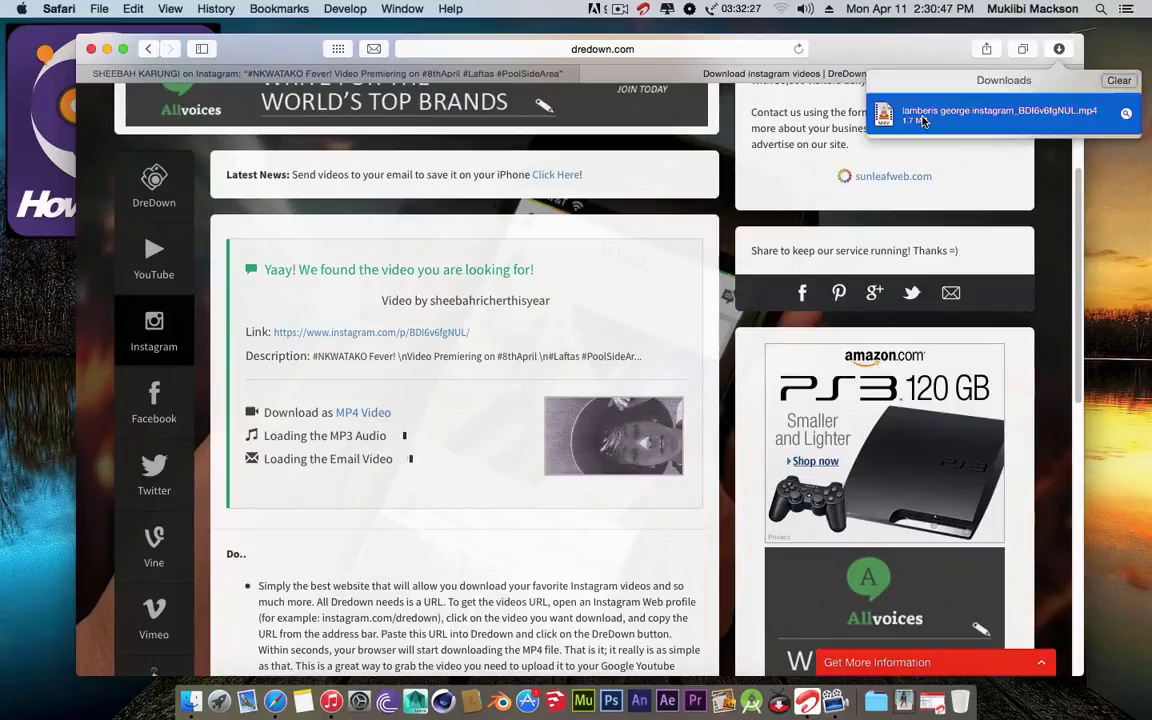
{"action": "left_click", "coordinate": [805, 9]}
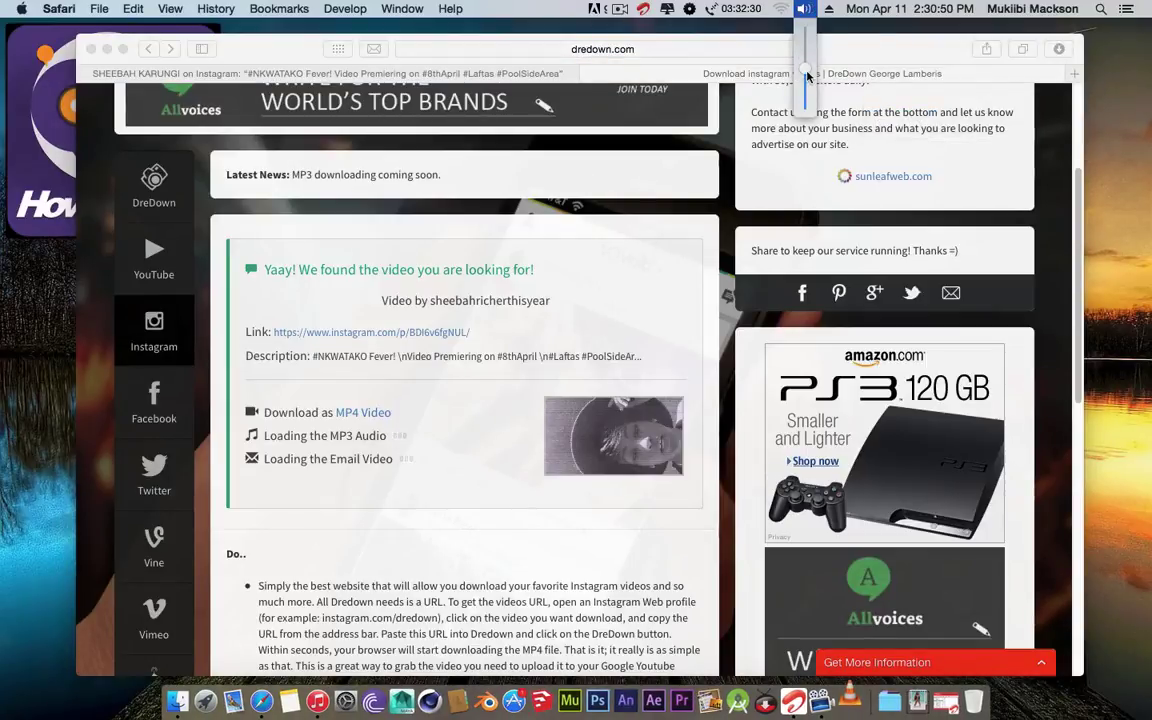
{"action": "left_click", "coordinate": [807, 76]}
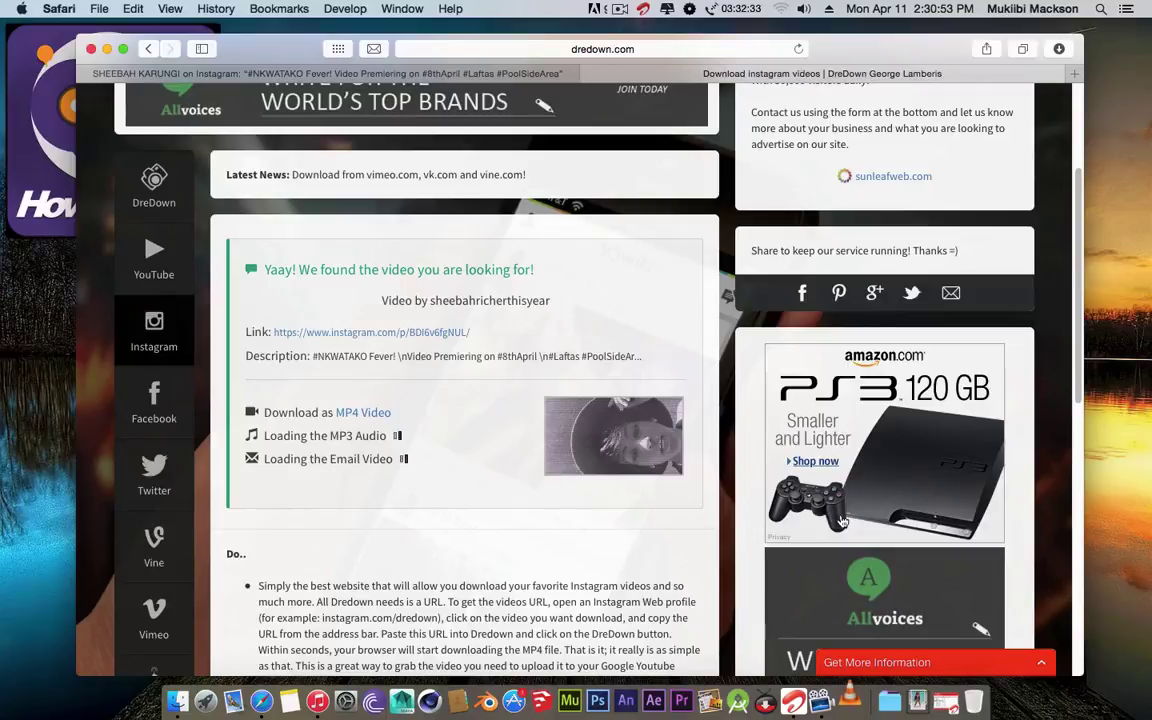
- Switch to VLC to watch the downloaded Instagram video, and close the player window once playback ends
{"action": "scroll", "coordinate": [600, 362], "scroll_direction": "down", "scroll_amount": 2}
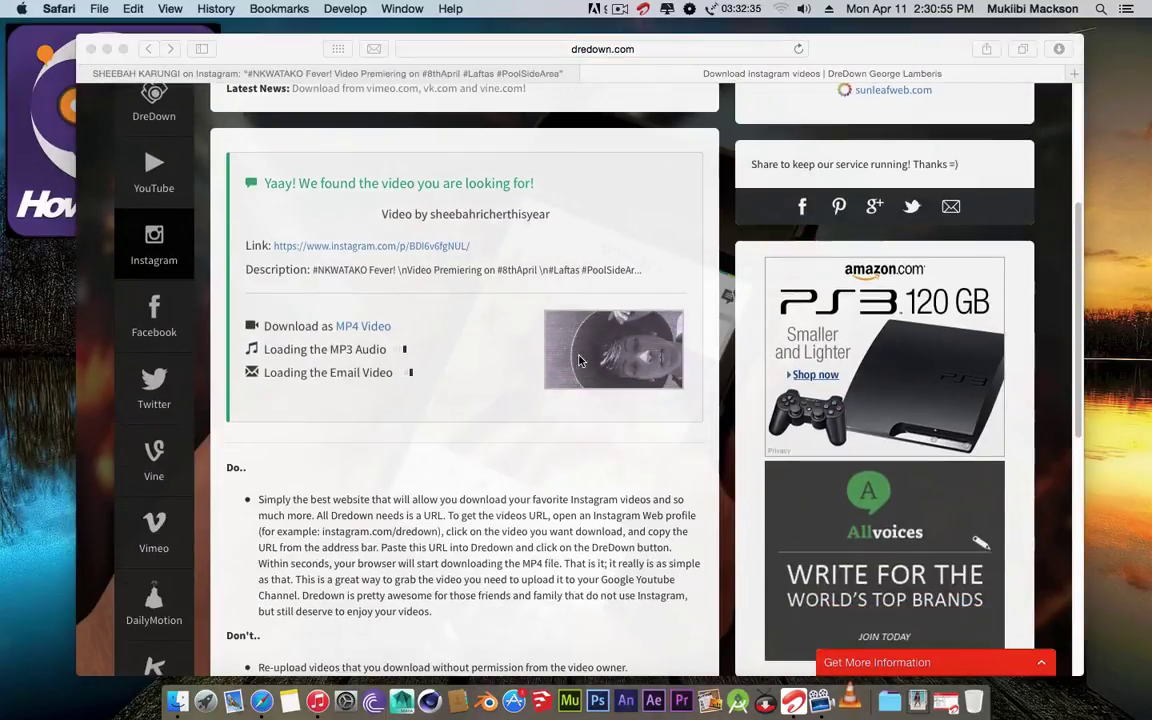
{"action": "scroll", "coordinate": [579, 360], "scroll_direction": "up", "scroll_amount": 6}
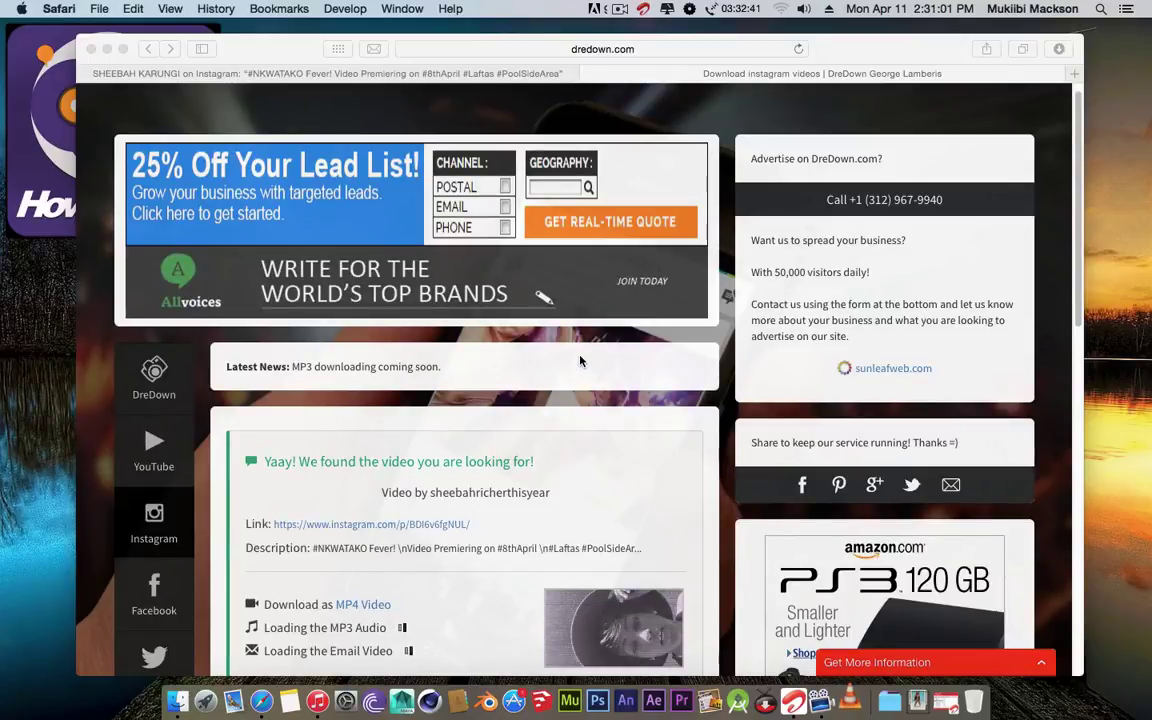
{"action": "key", "text": "super+Tab"}
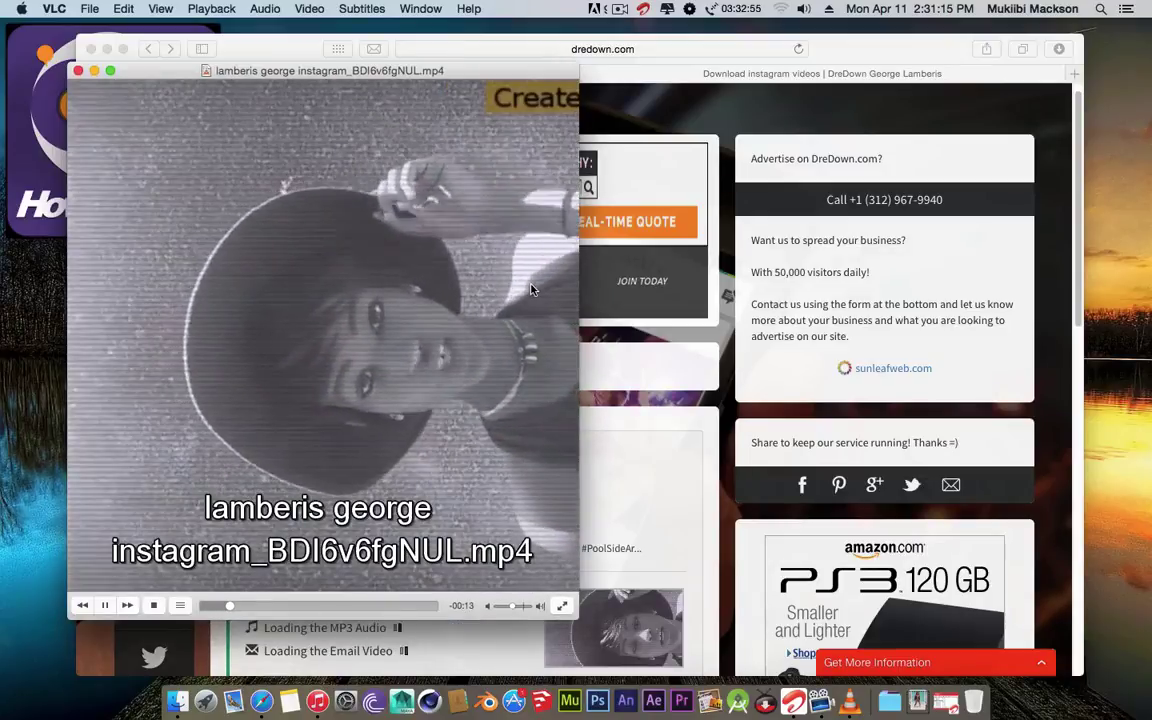
{"action": "left_click_drag", "start_coordinate": [338, 76], "coordinate": [512, 71]}
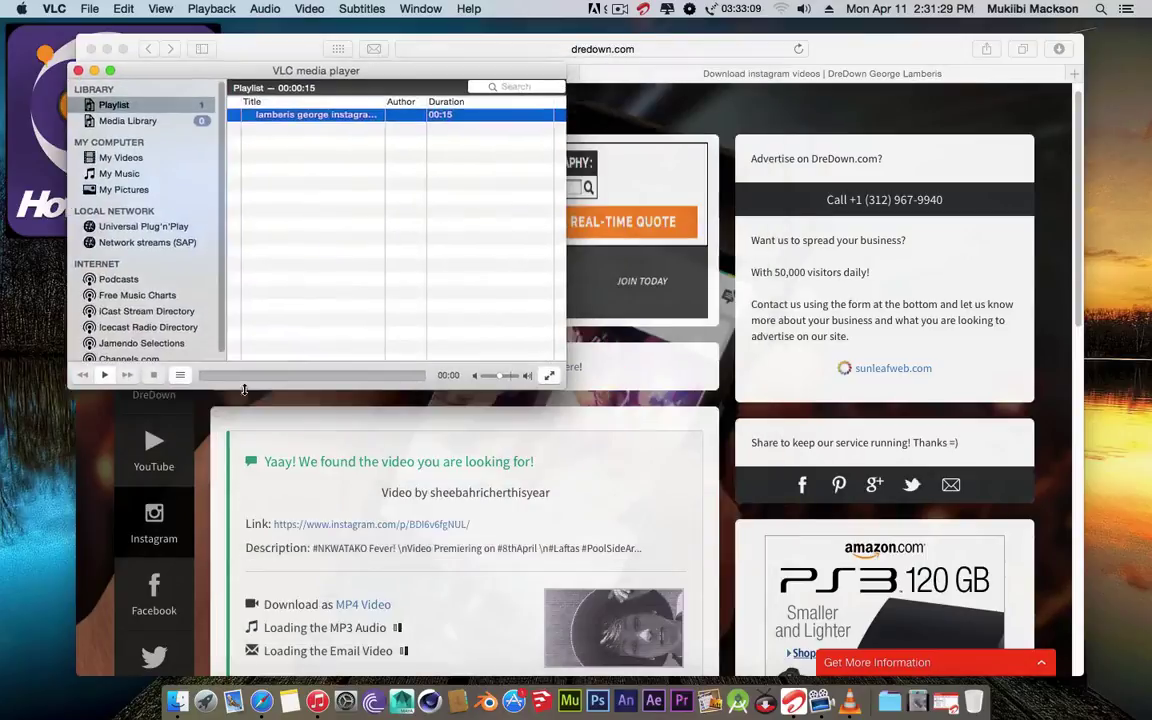
{"action": "key", "text": "super+w"}
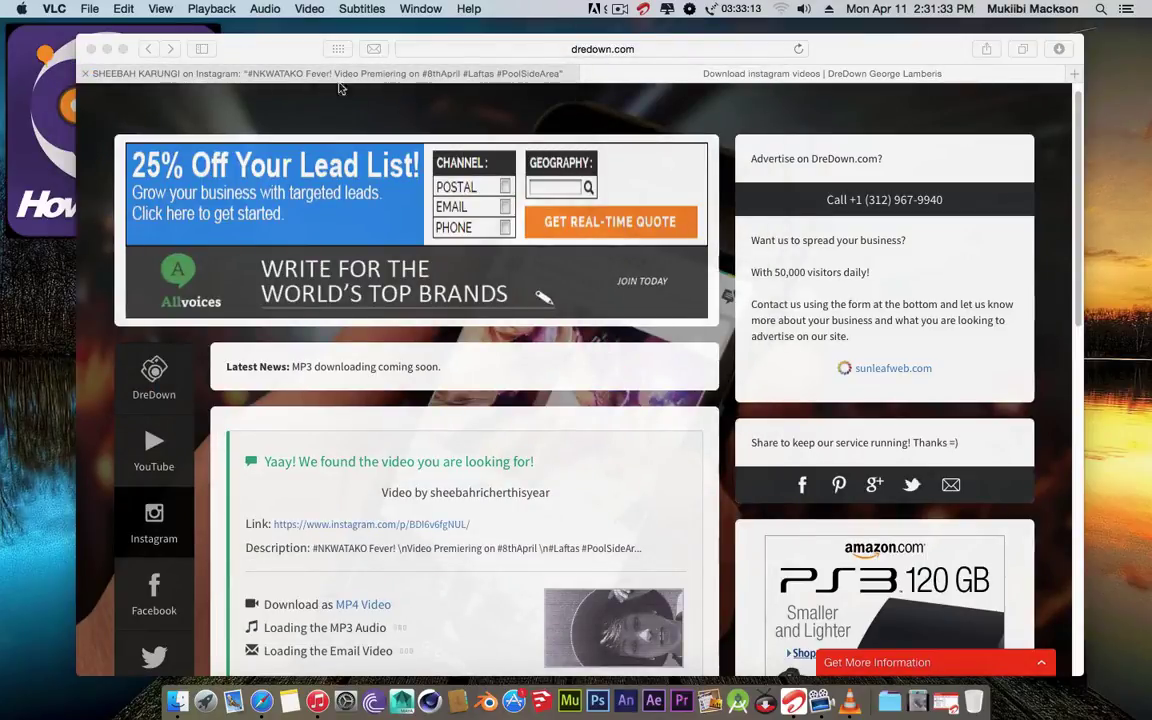
- Return to the original Instagram post in the other browser tab and play its video
{"action": "scroll", "coordinate": [380, 90], "scroll_direction": "down", "scroll_amount": 3}
{"action": "left_click", "coordinate": [380, 75]}
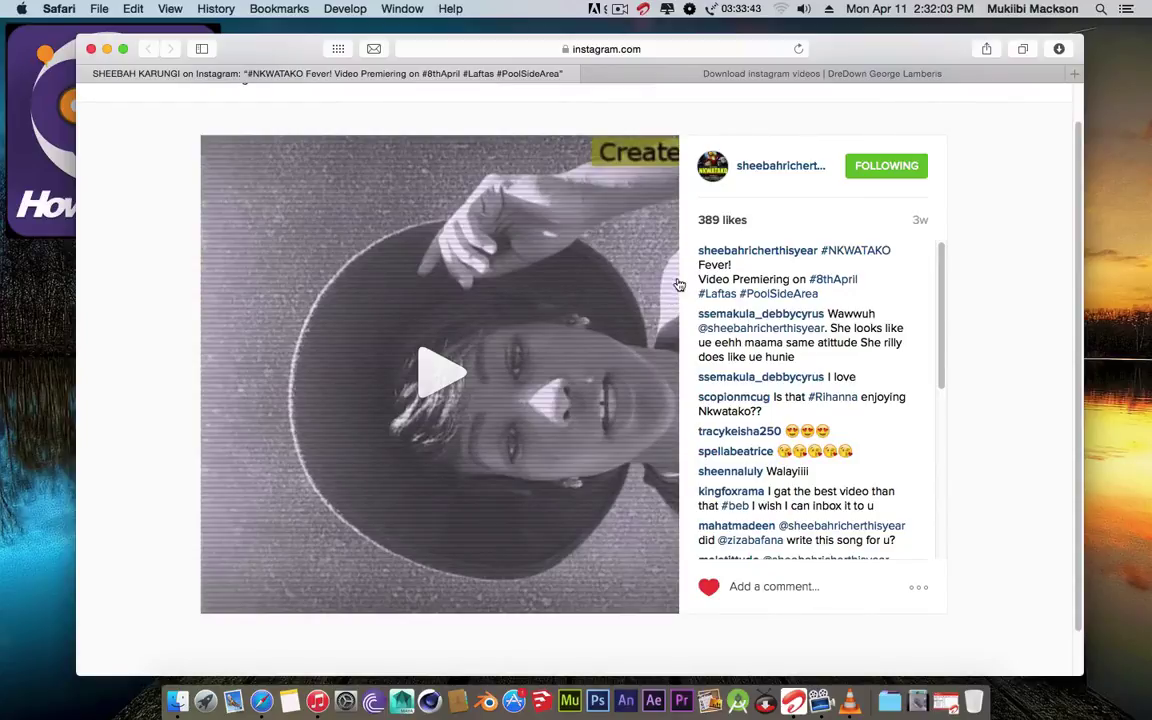
{"action": "left_click", "coordinate": [676, 292]}
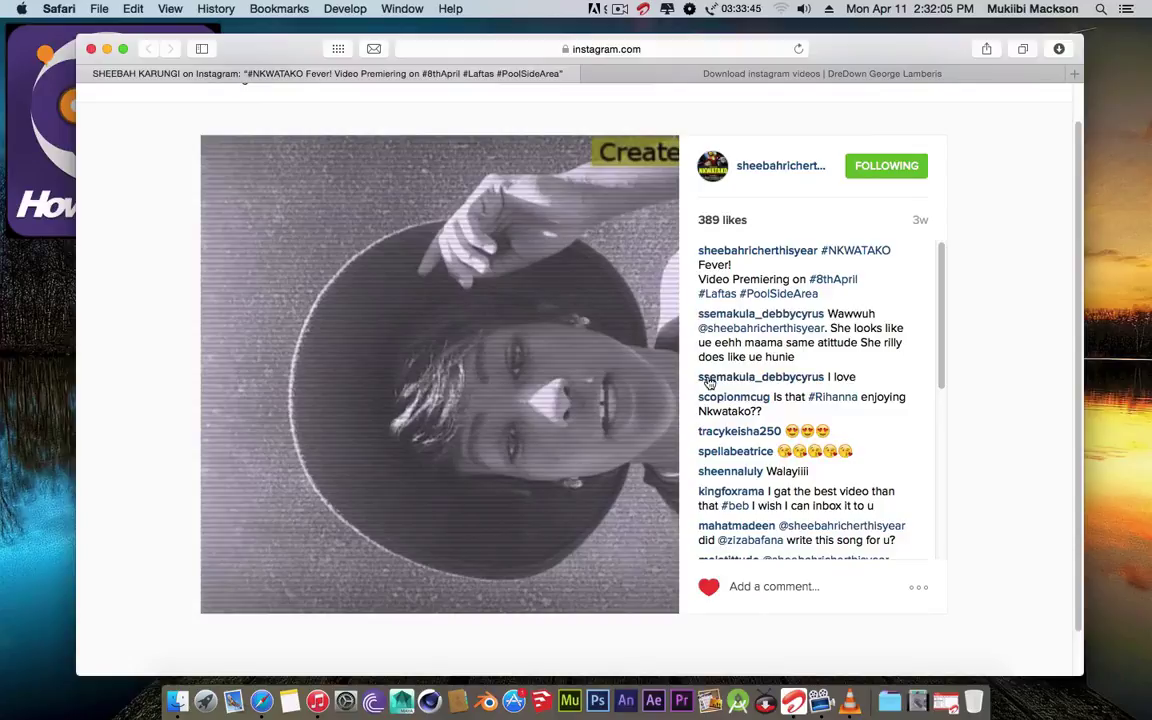